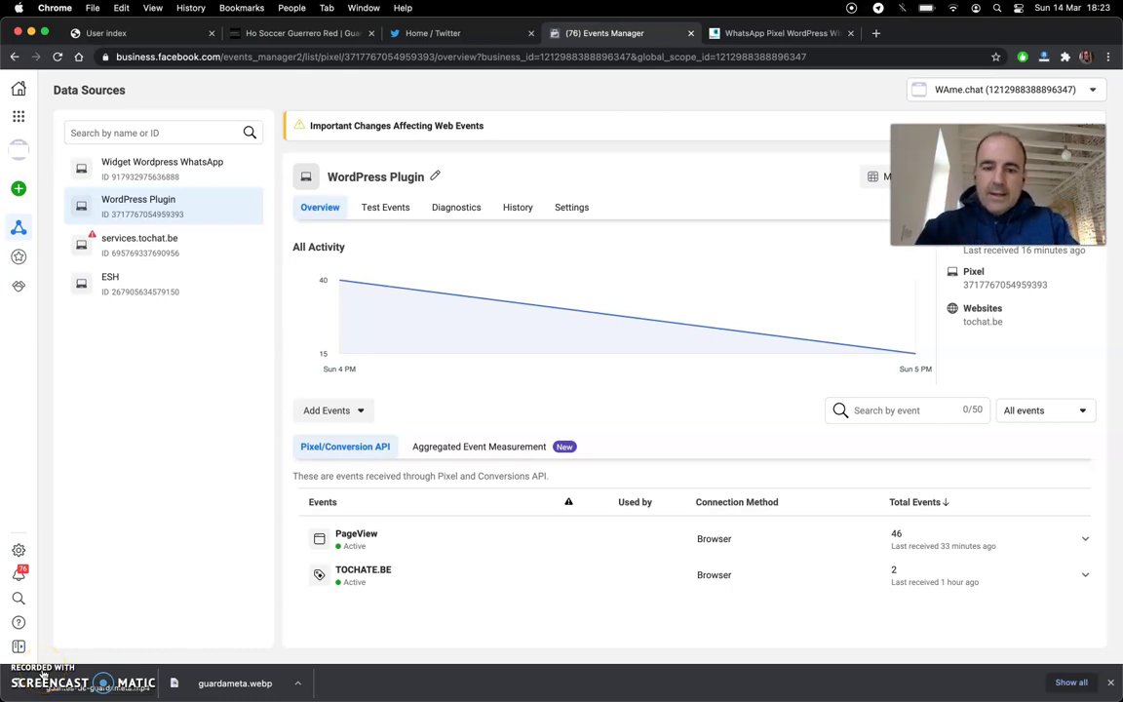
In WhatsApp, scroll through the customer's conversation and review the contact's business details.
key("super+Tab")
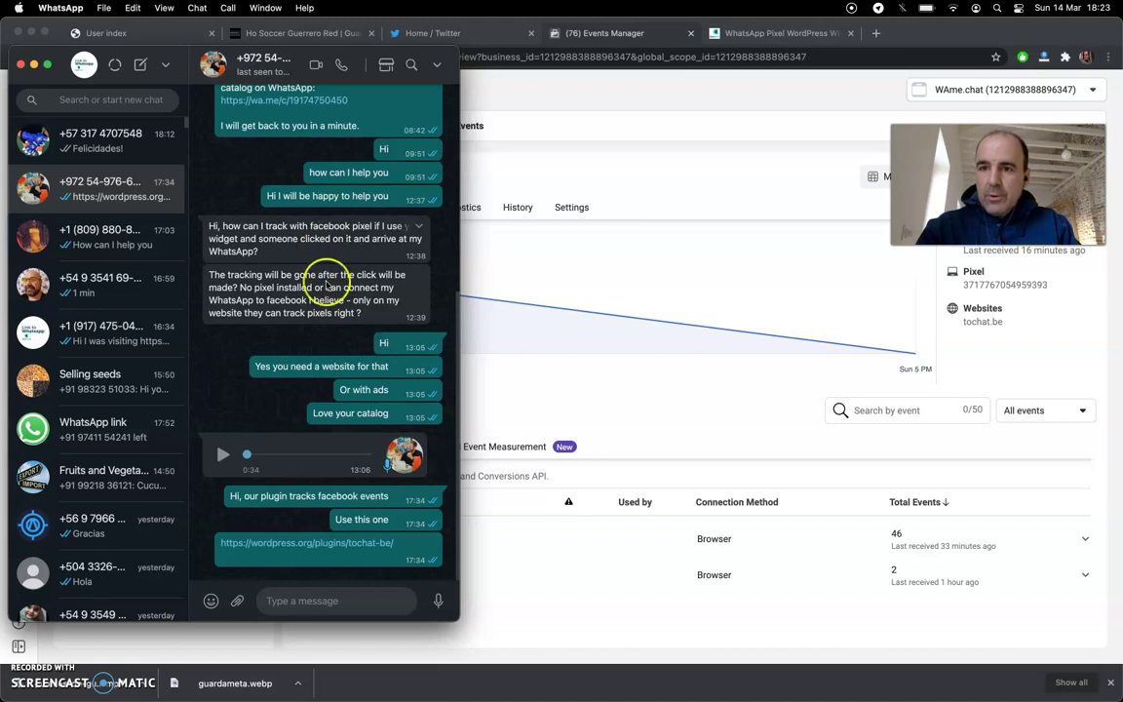
scroll(327, 284, "up", 5)
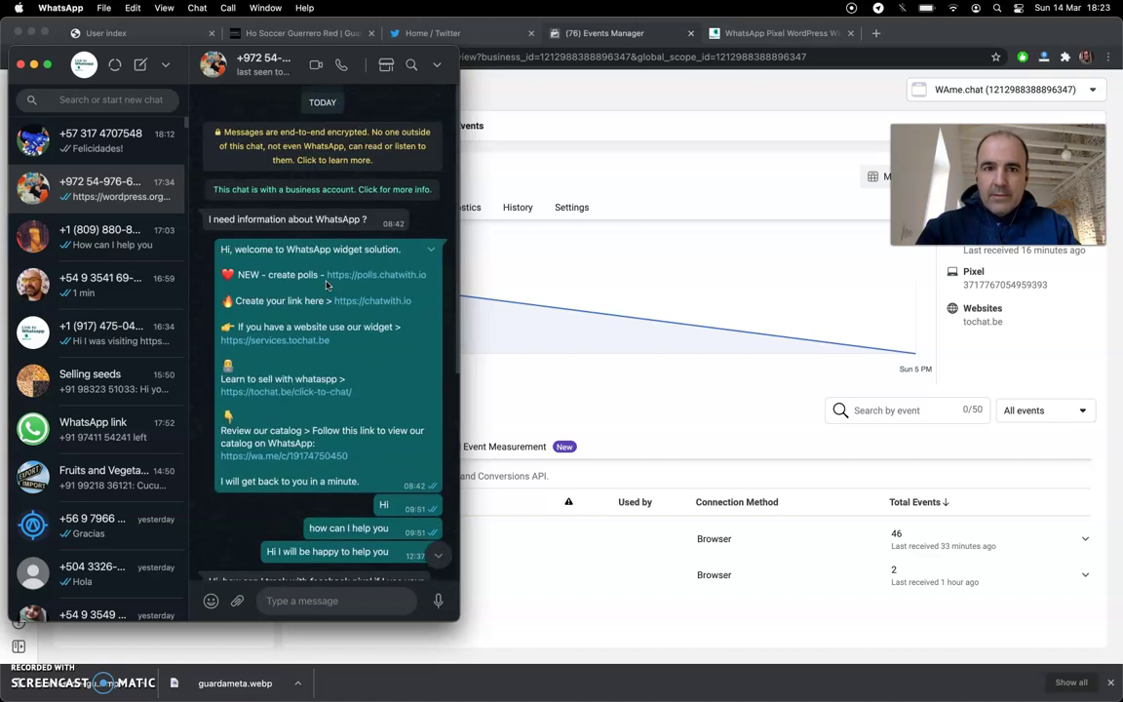
left_click(249, 59)
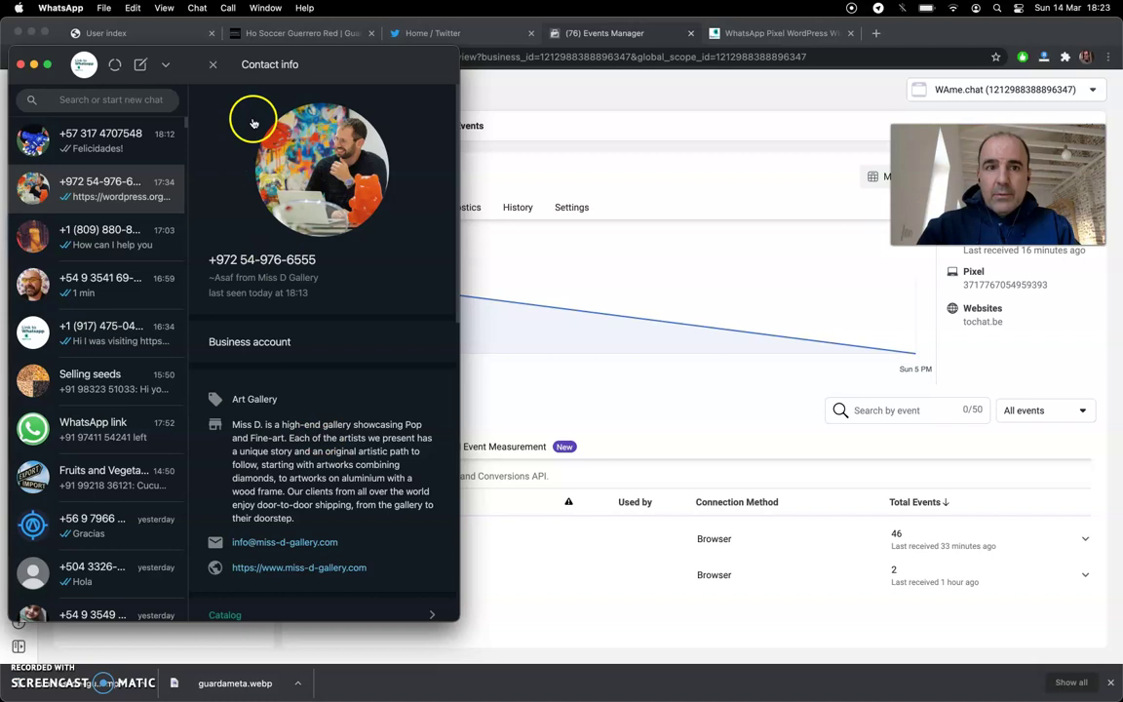
left_click(212, 64)
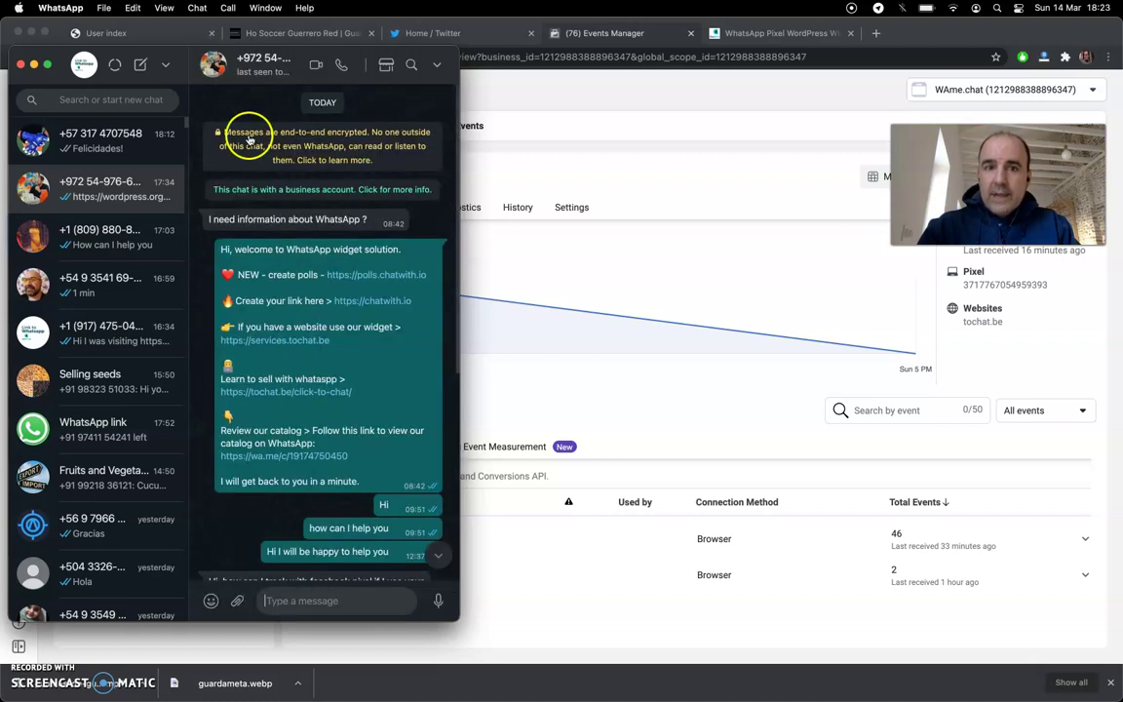
scroll(334, 370, "down", 8)
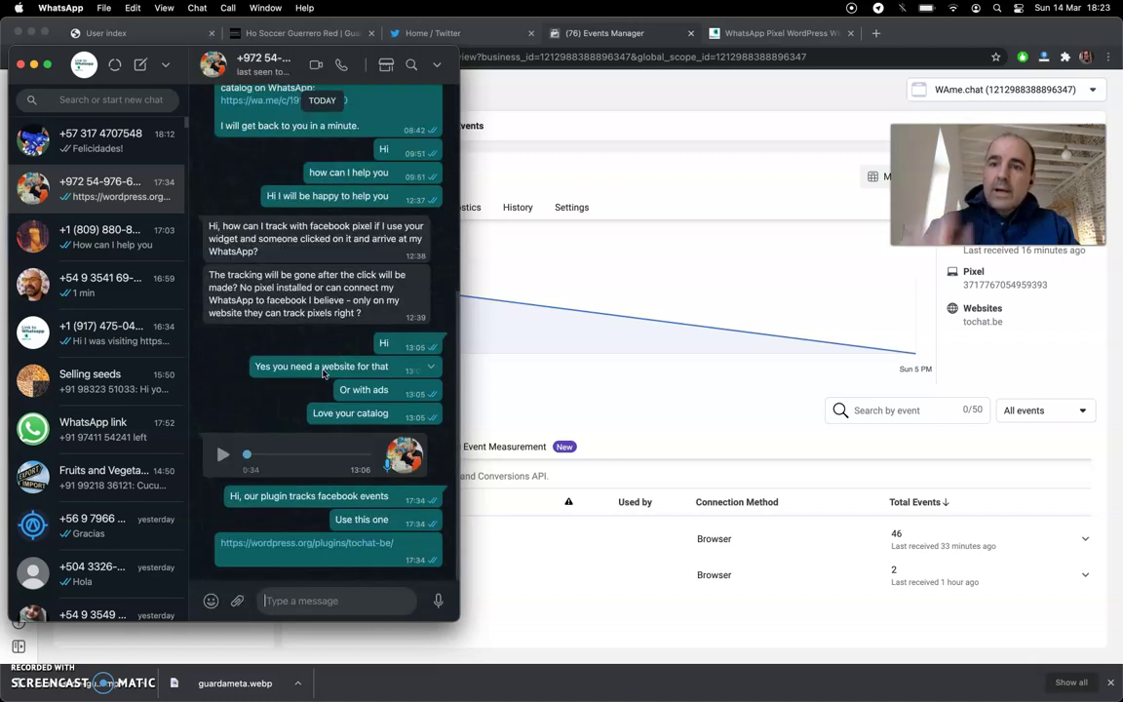
Bring Chrome forward on the 'WhatsApp Pixel WordPress WhatsApp Plugin' article.
left_click(495, 365)
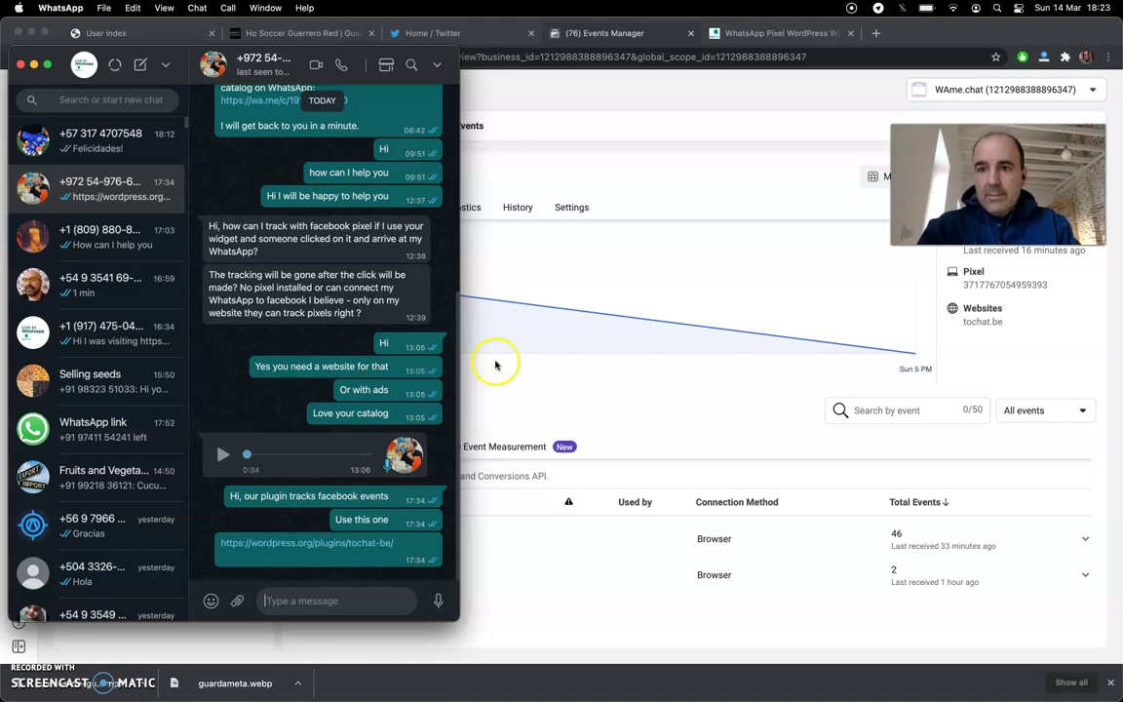
left_click(623, 406)
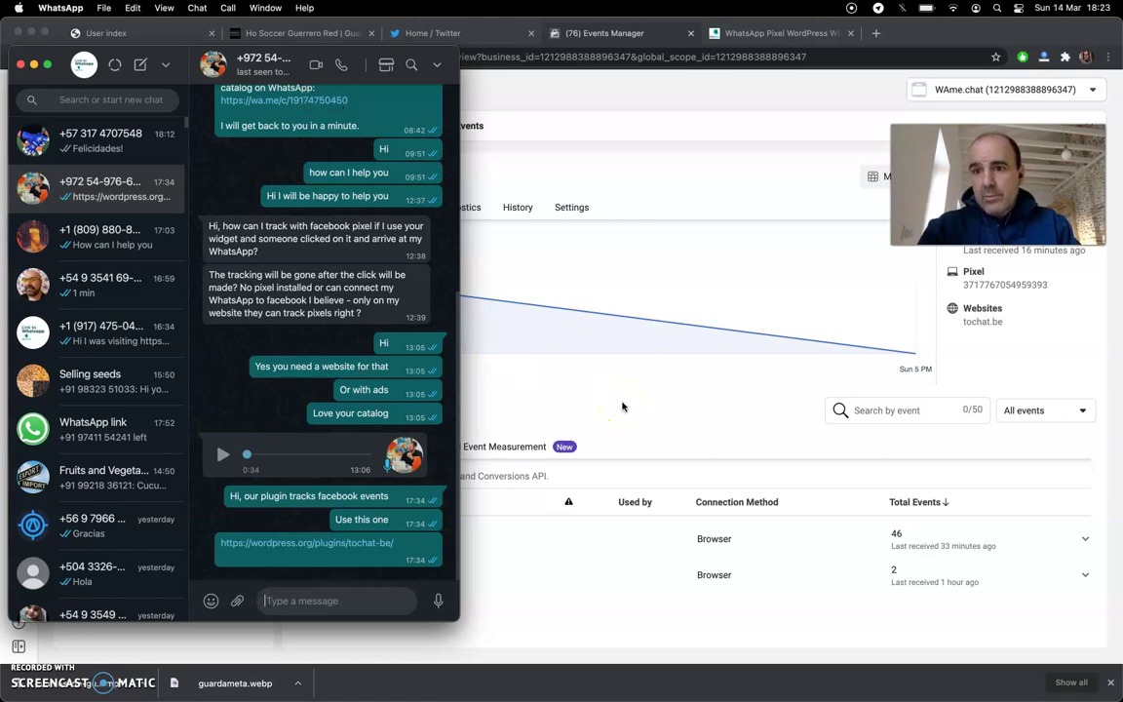
left_click(621, 404)
left_click(759, 33)
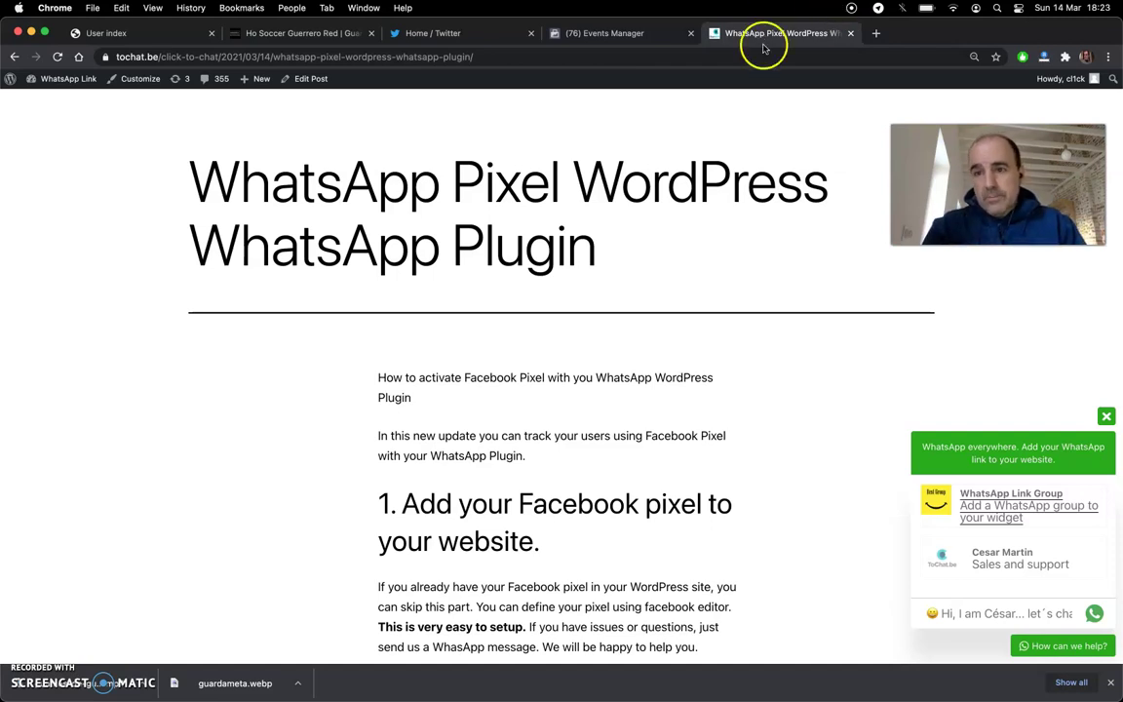
Switch to the Events Manager pixel overview showing PageView and TOCHATE.BE events.
left_click(619, 37)
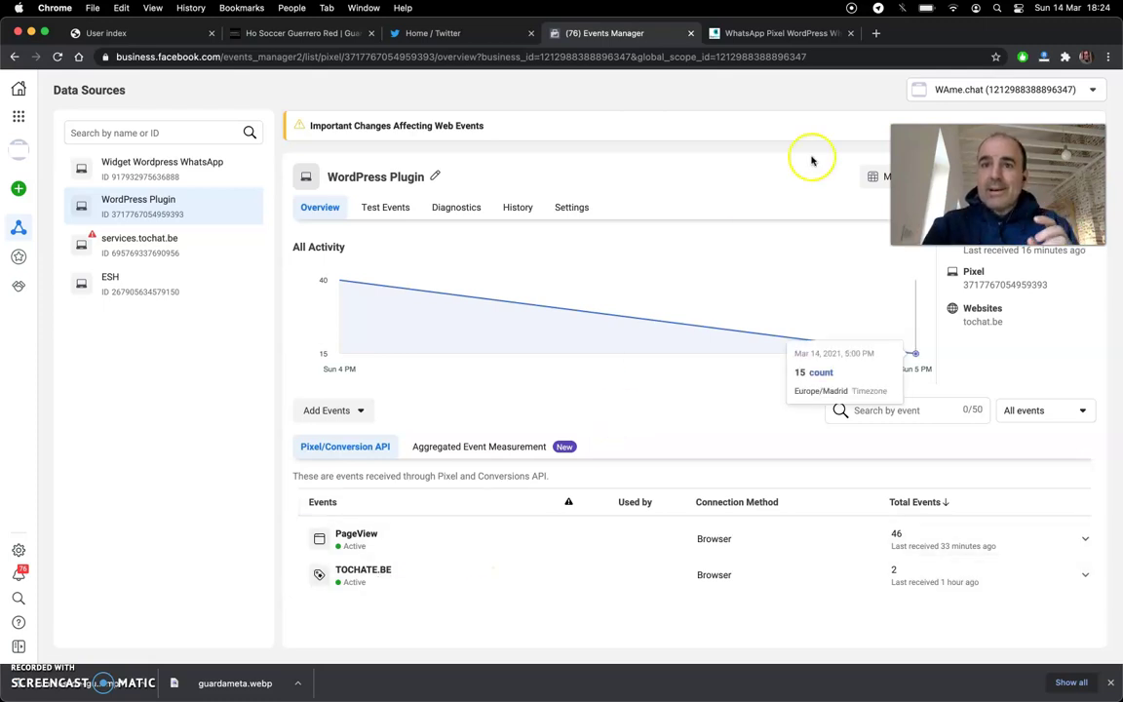
Compare the Events Manager activity chart with the article, ending on the article with its chat widget open.
left_click(759, 34)
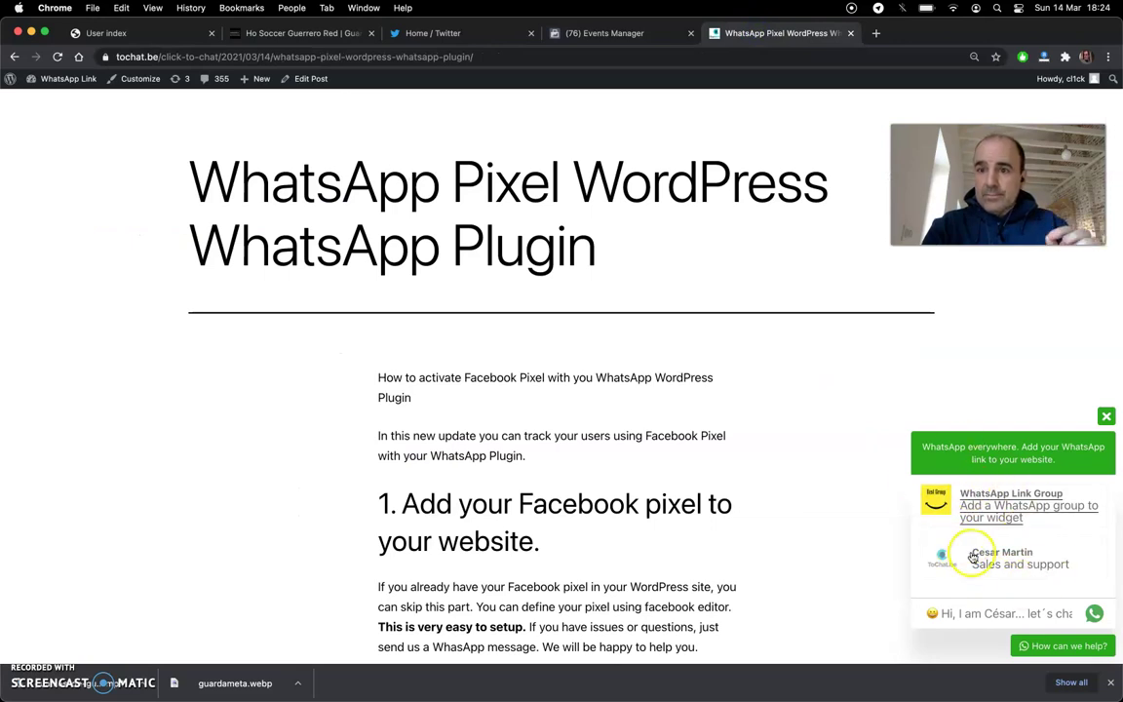
left_click(592, 32)
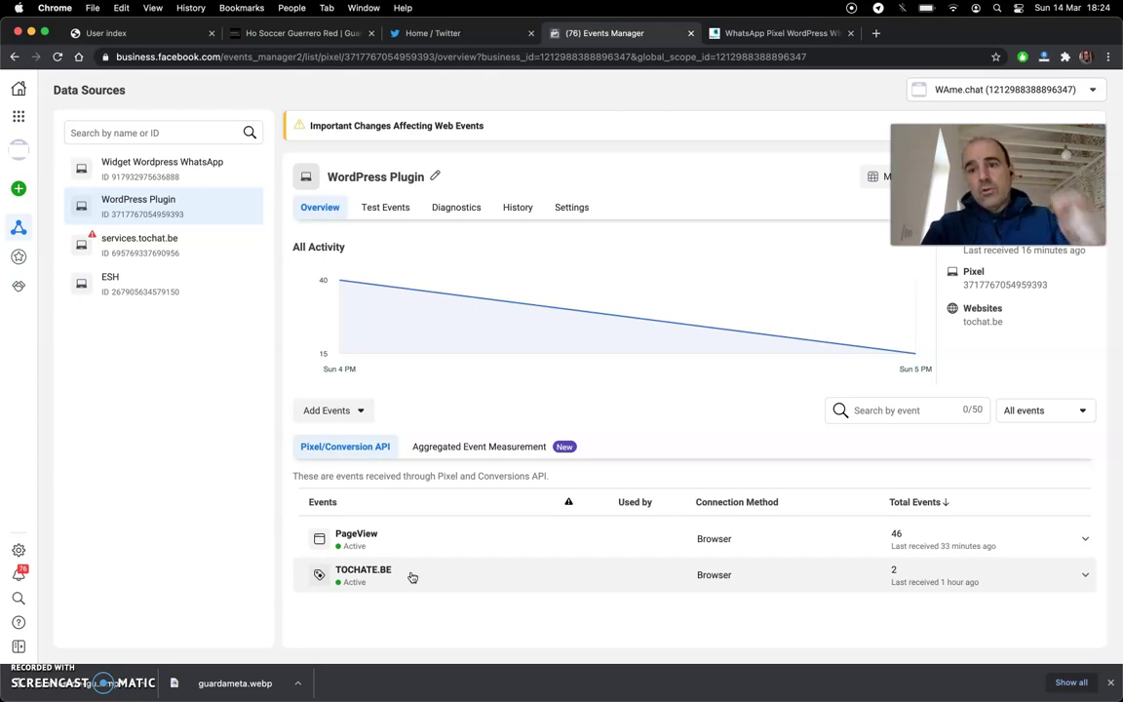
left_click(768, 37)
left_click(710, 343)
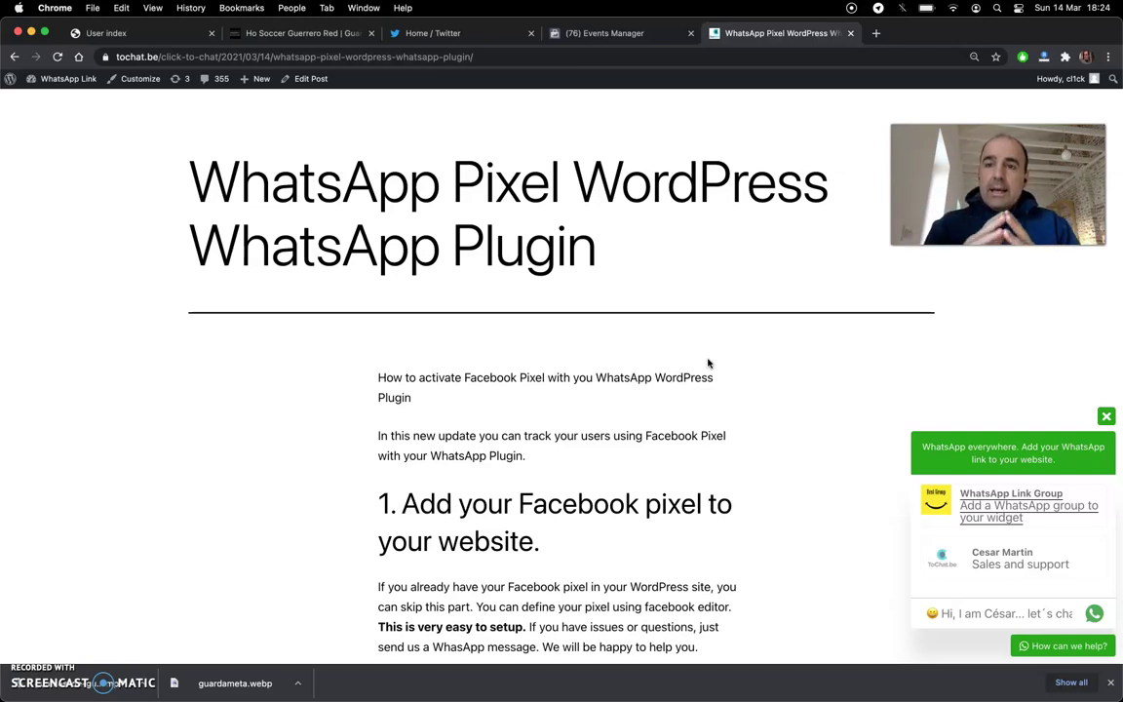
Send the widget's prefilled Sales and support message in WhatsApp, then return to the article.
left_click(1005, 564)
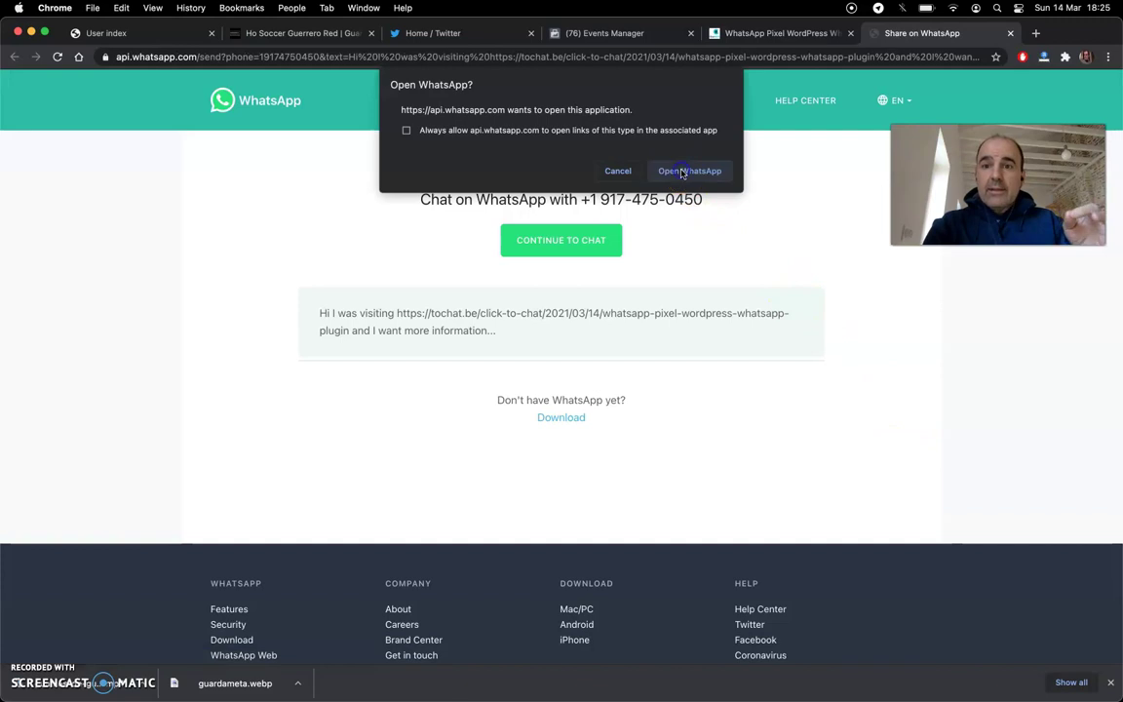
left_click(682, 171)
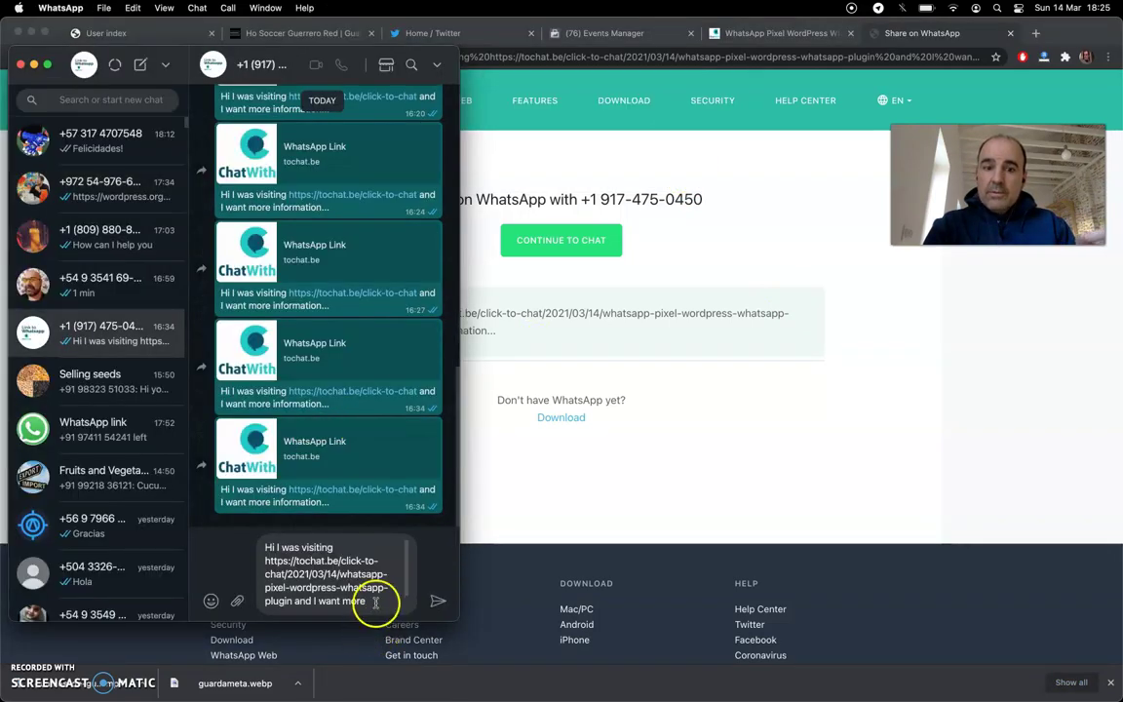
key("Return")
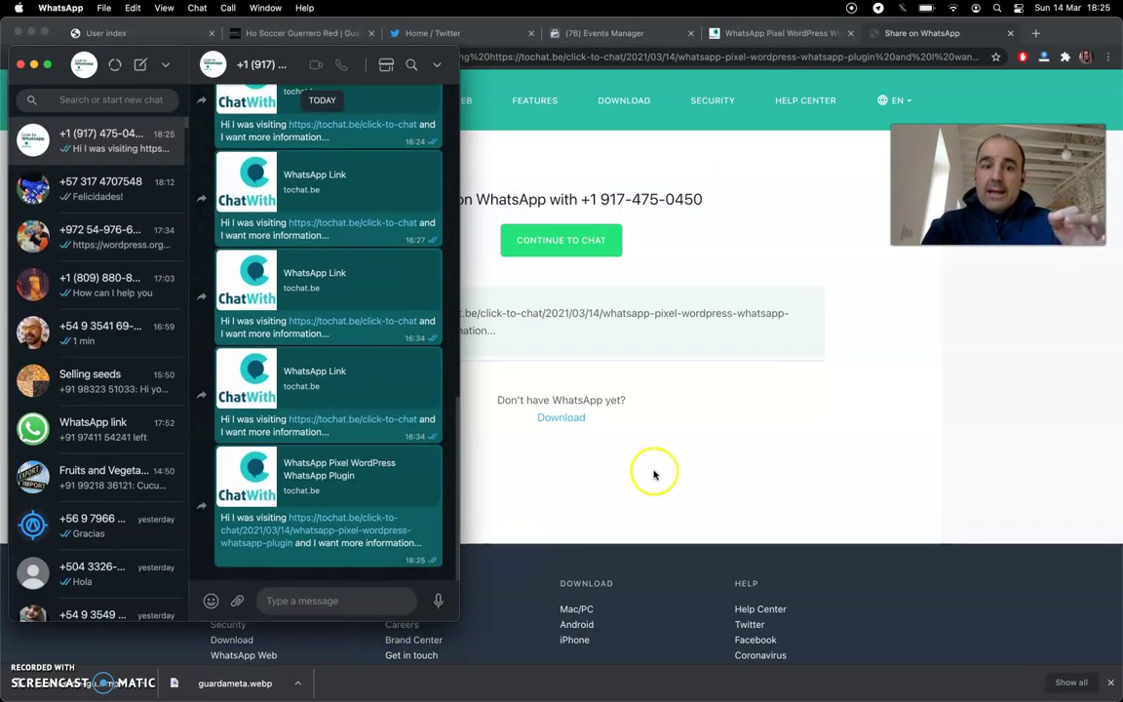
left_click(664, 473)
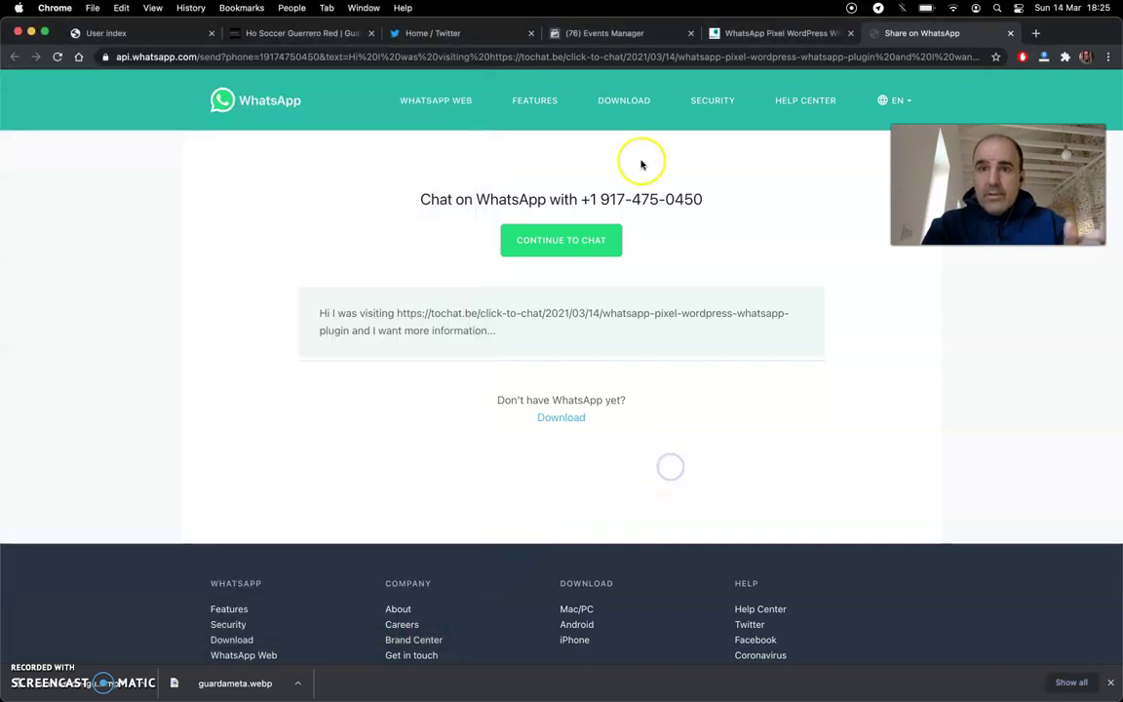
left_click(743, 35)
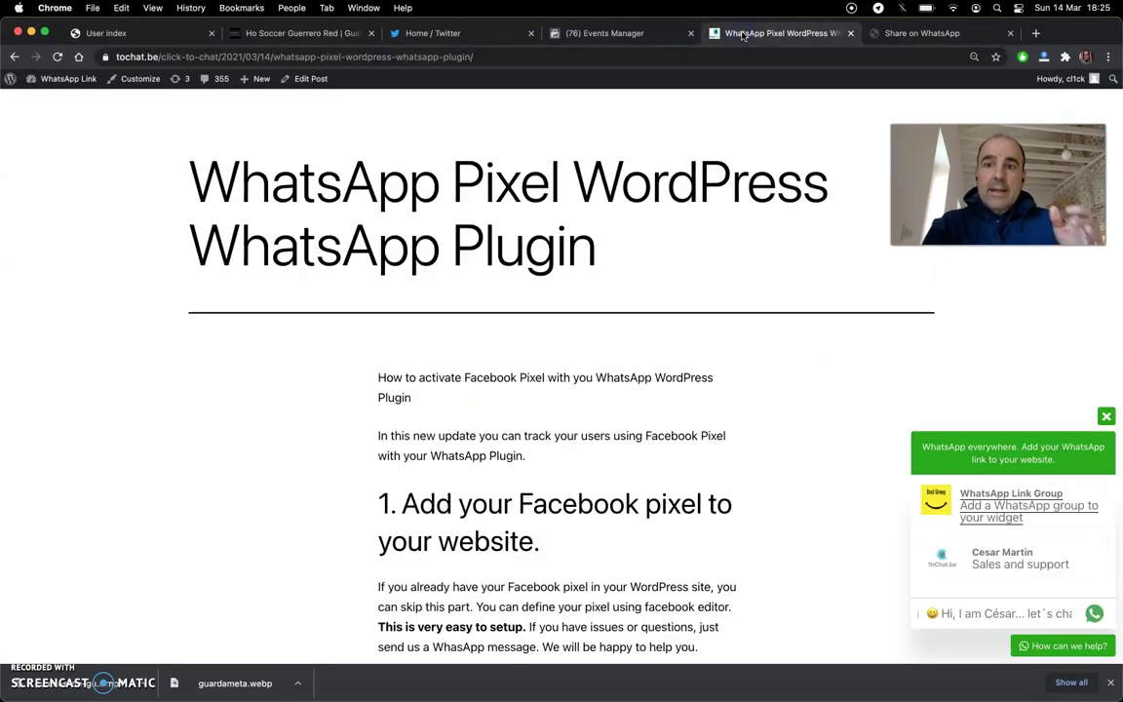
Reload the Events Manager pixel overview and dismiss the Aggregated Event Measurement popup.
left_click(616, 35)
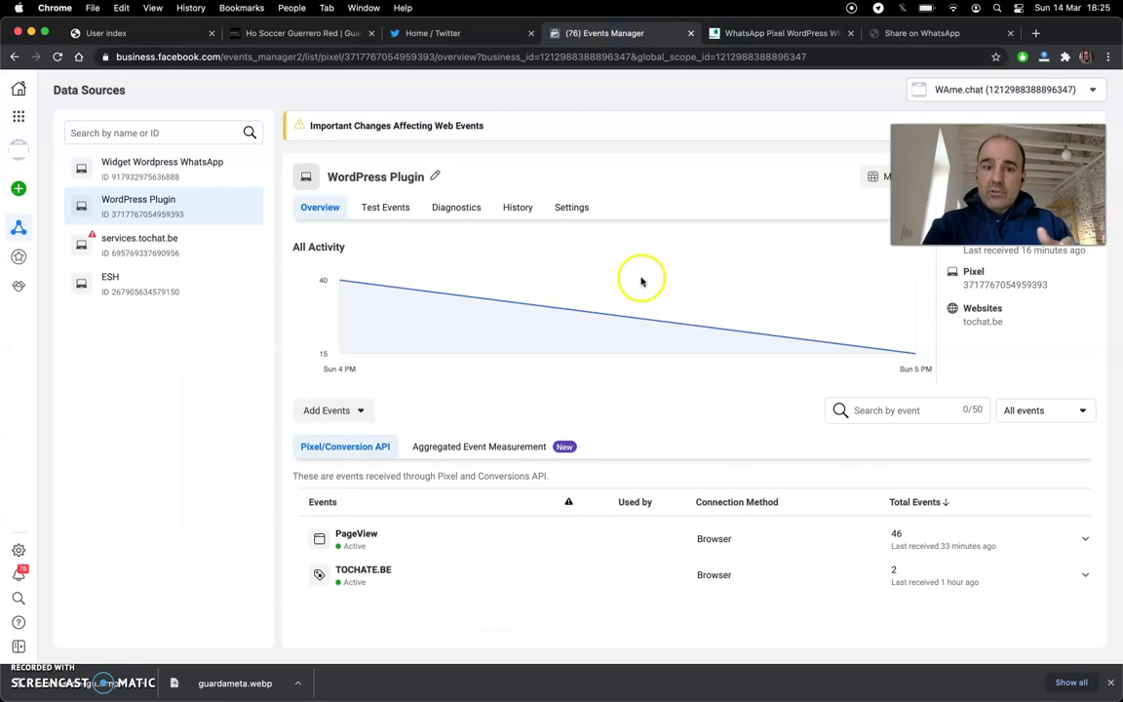
left_click(58, 56)
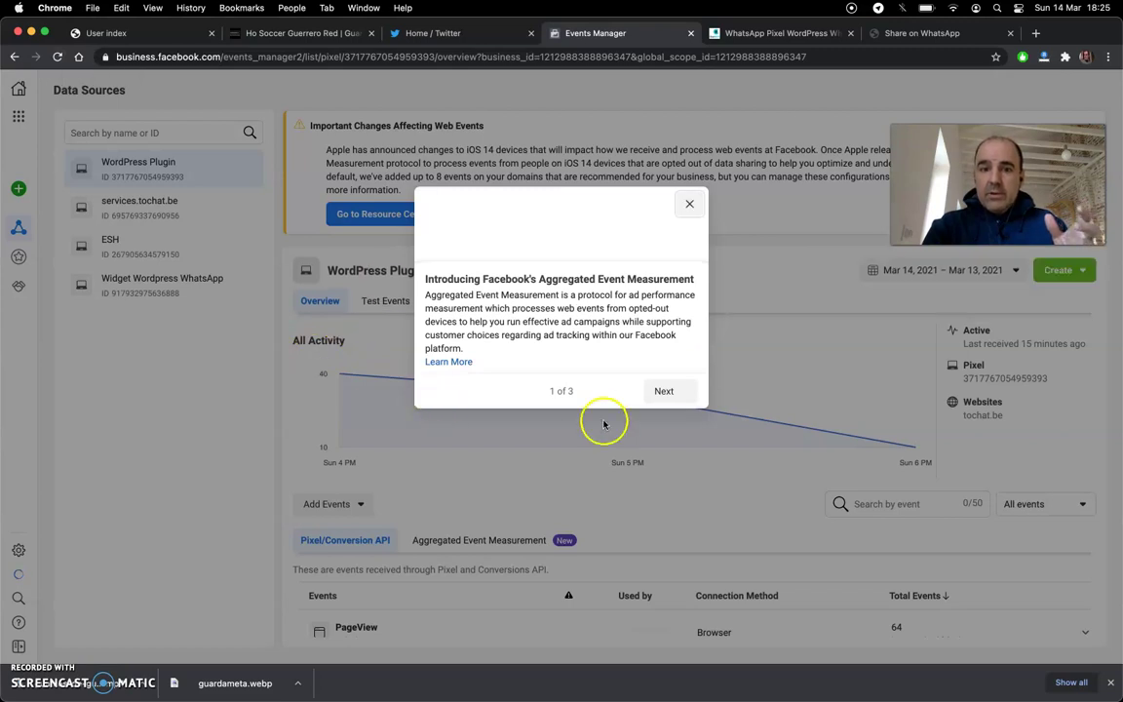
left_click(687, 203)
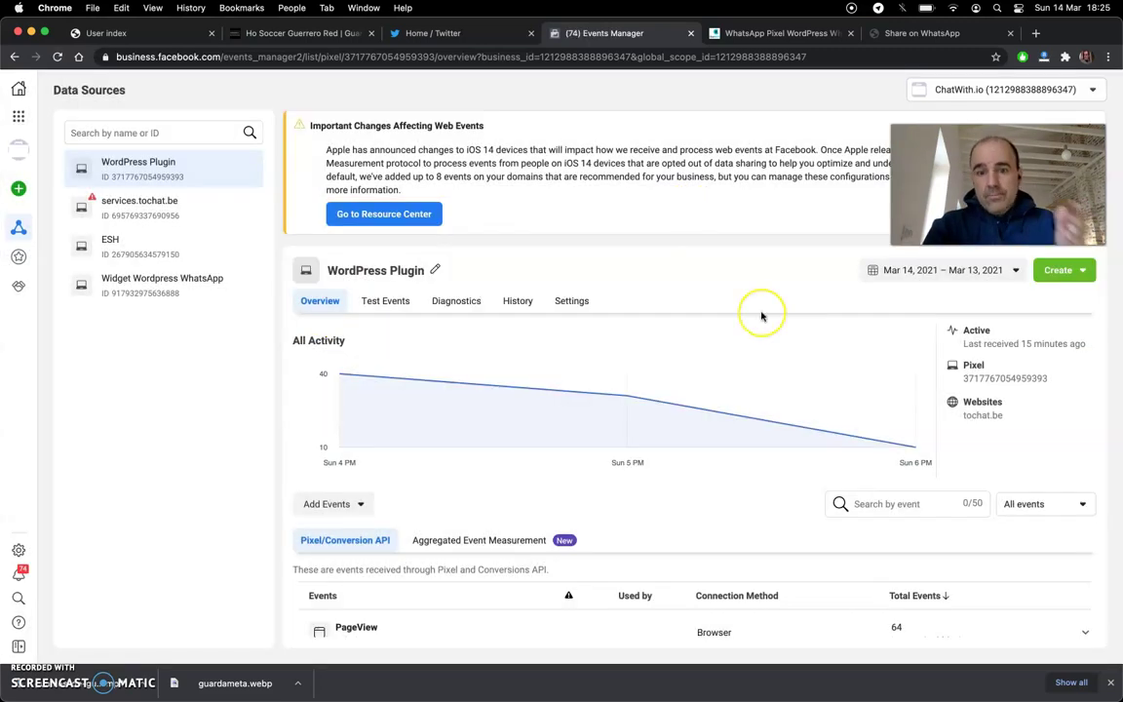
Expand the TOCHATE.BE event's activity details and collapse the Important Changes banner, then return to the article.
scroll(766, 516, "down", 1)
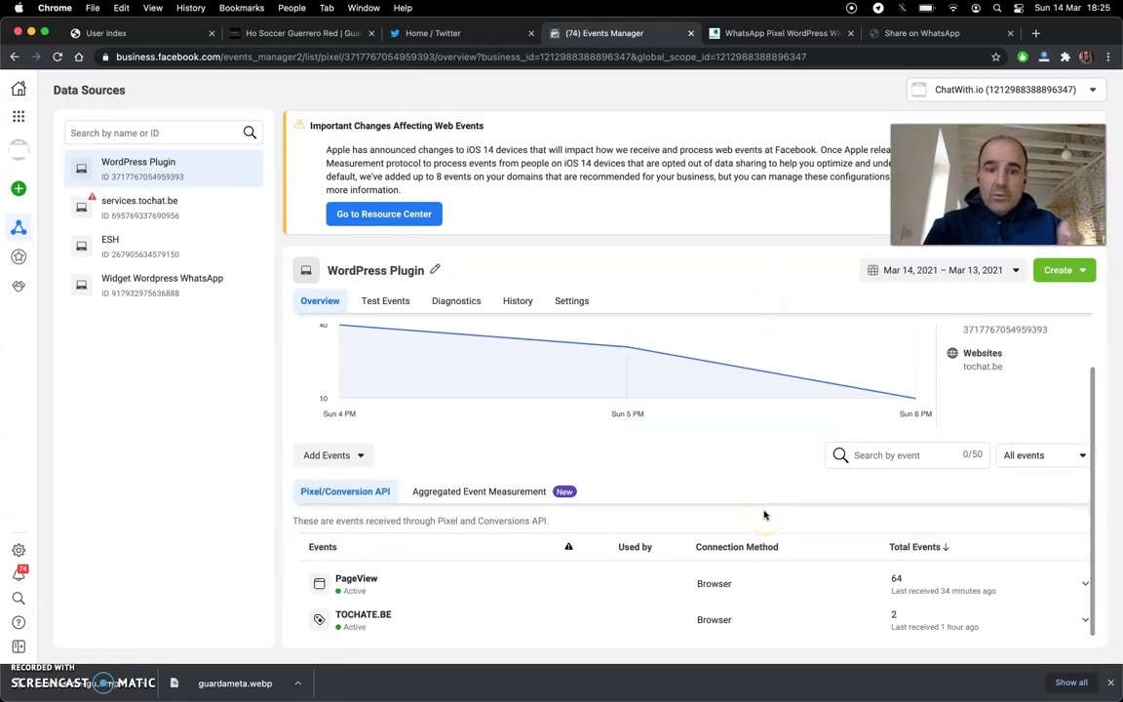
left_click(1088, 622)
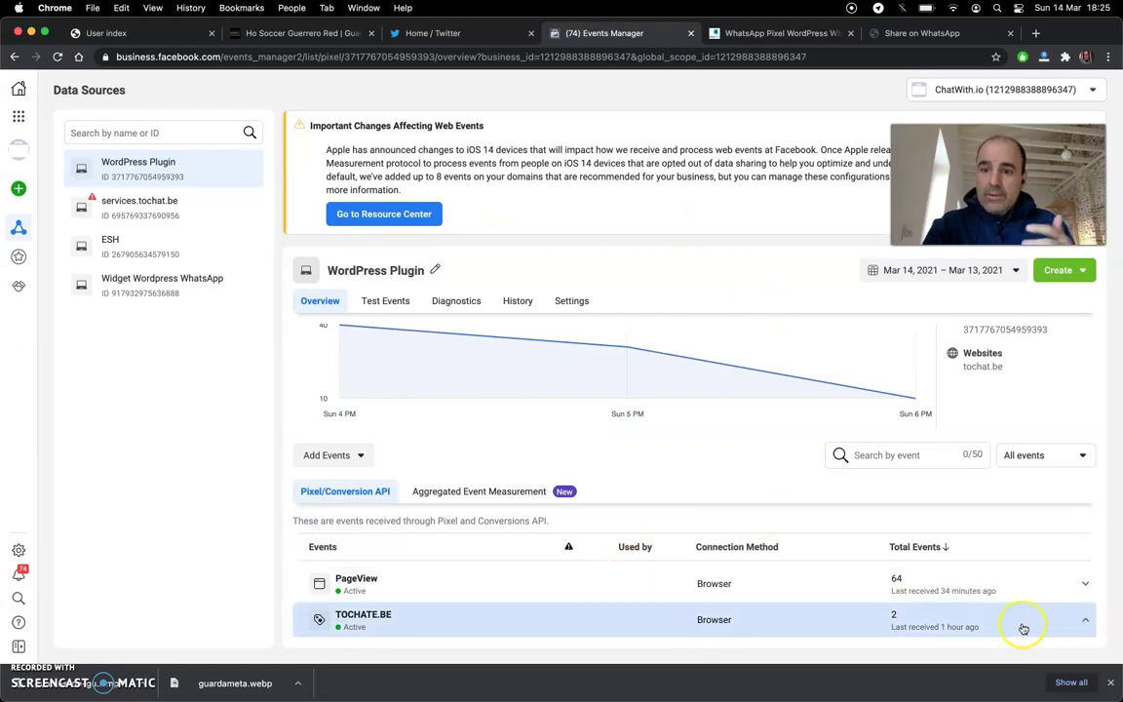
scroll(1021, 627, "down", 4)
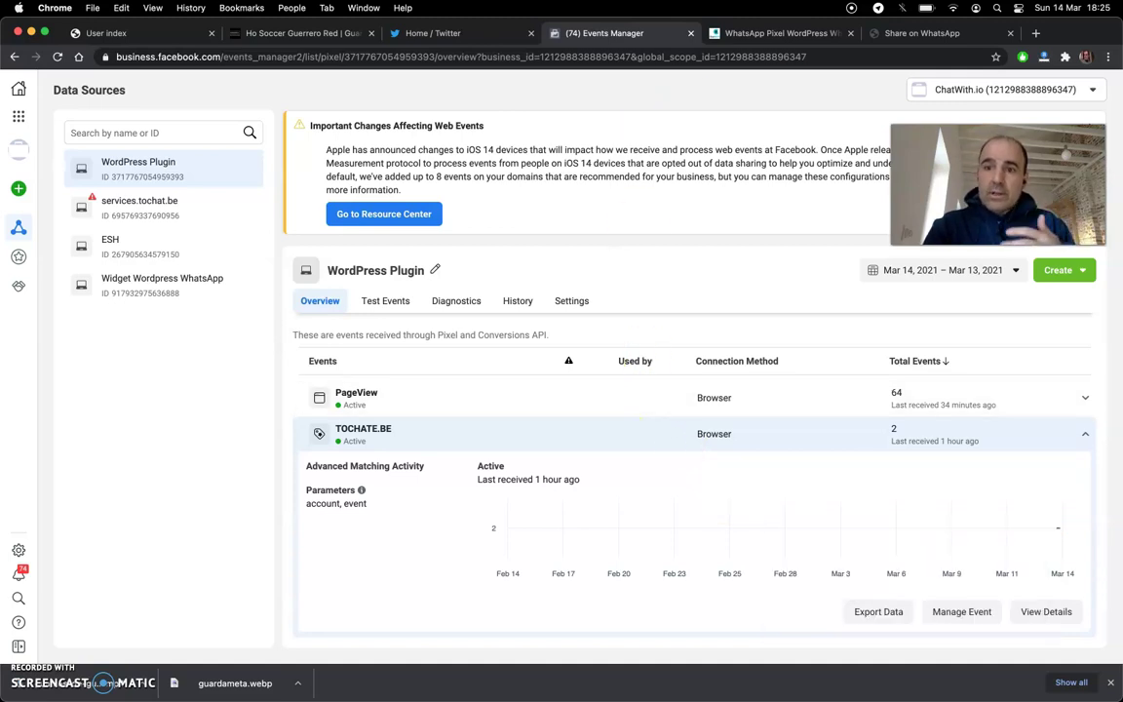
left_click(798, 200)
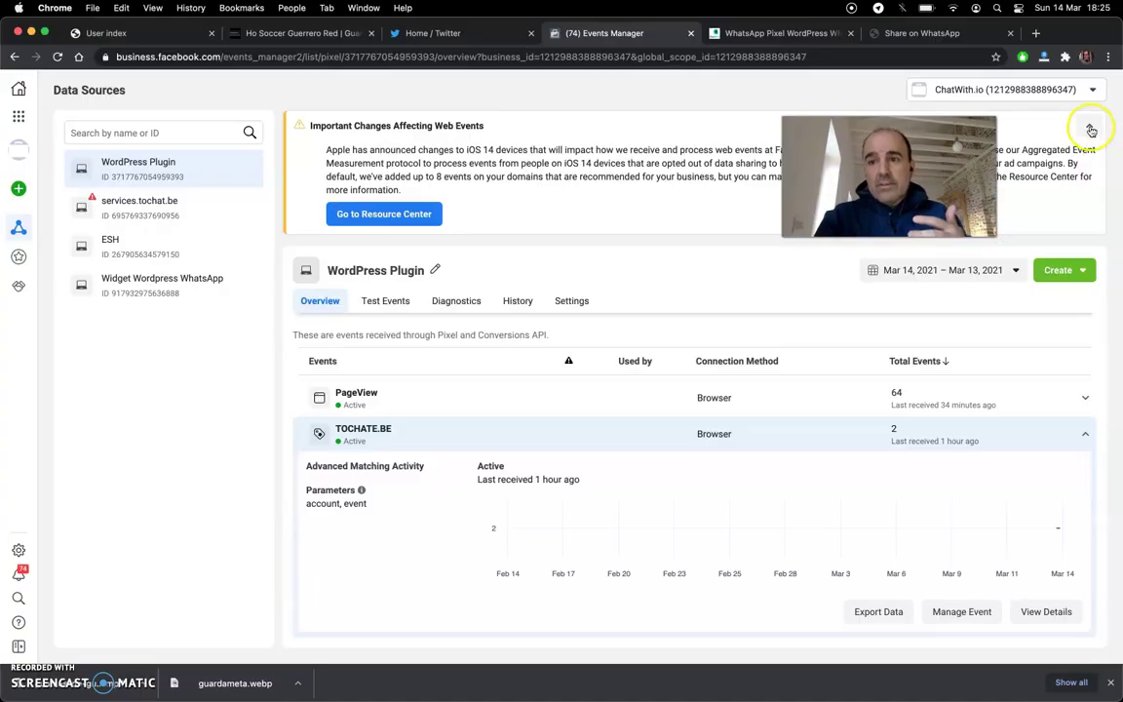
left_click(1088, 126)
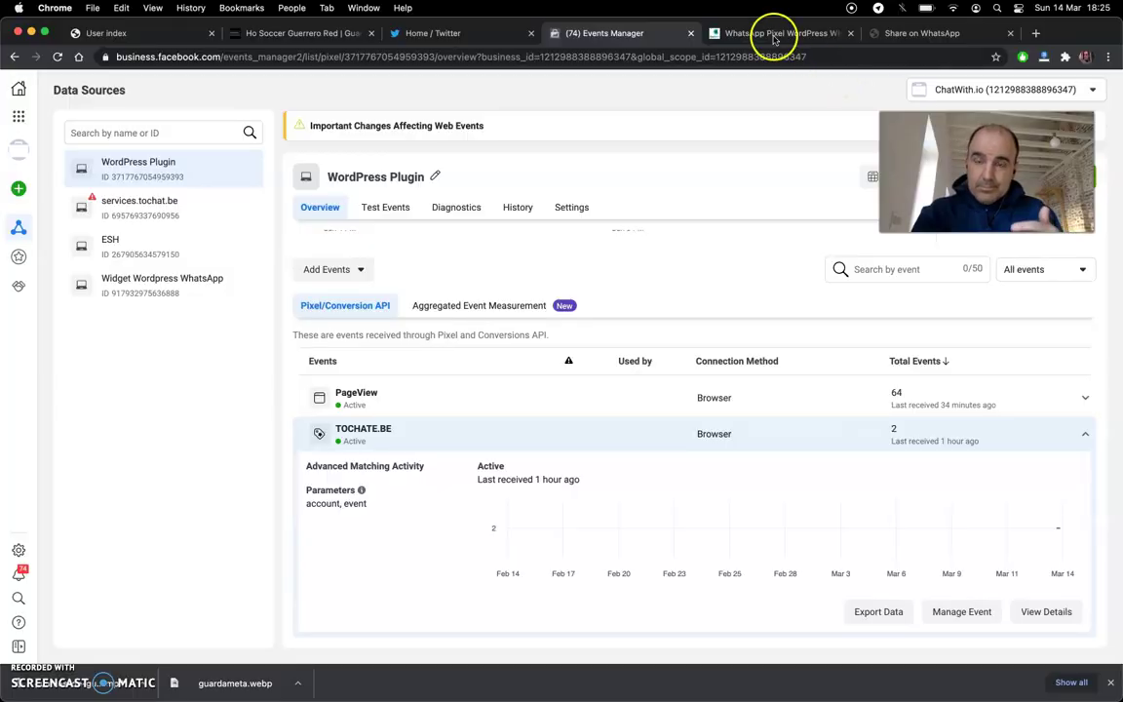
left_click(775, 38)
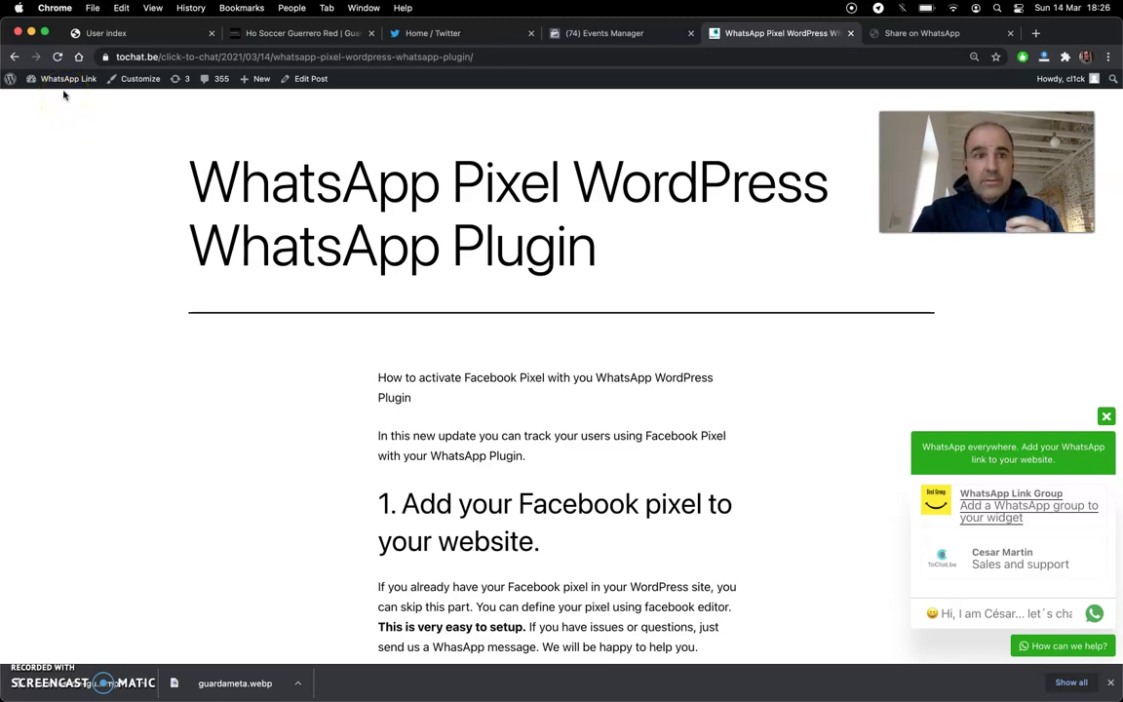
Bring up Twenty Twenty-One's header.php in the WordPress Theme Editor.
mouse_move(61, 82)
left_click(49, 103)
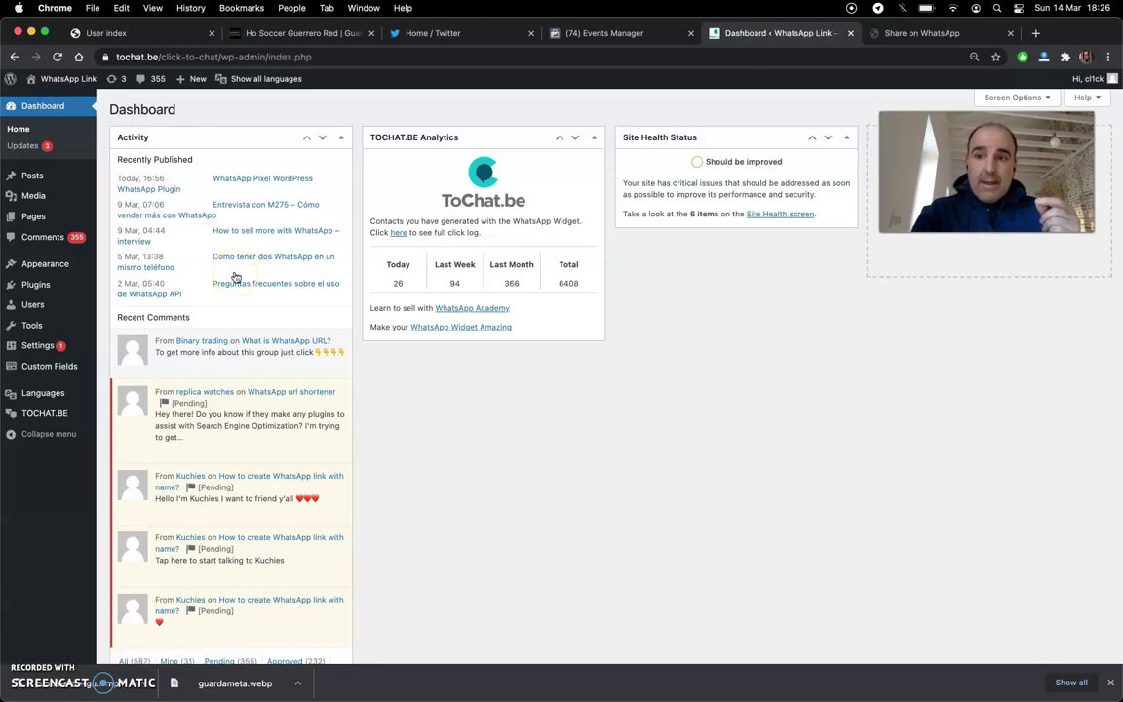
mouse_move(45, 262)
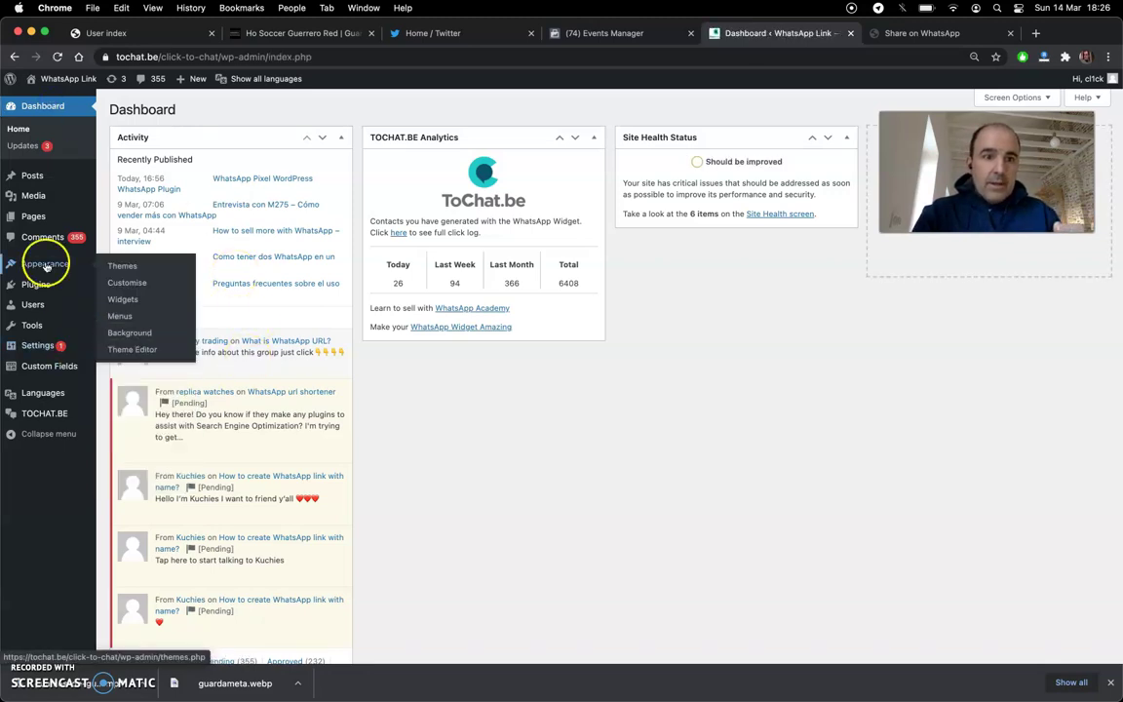
left_click(133, 350)
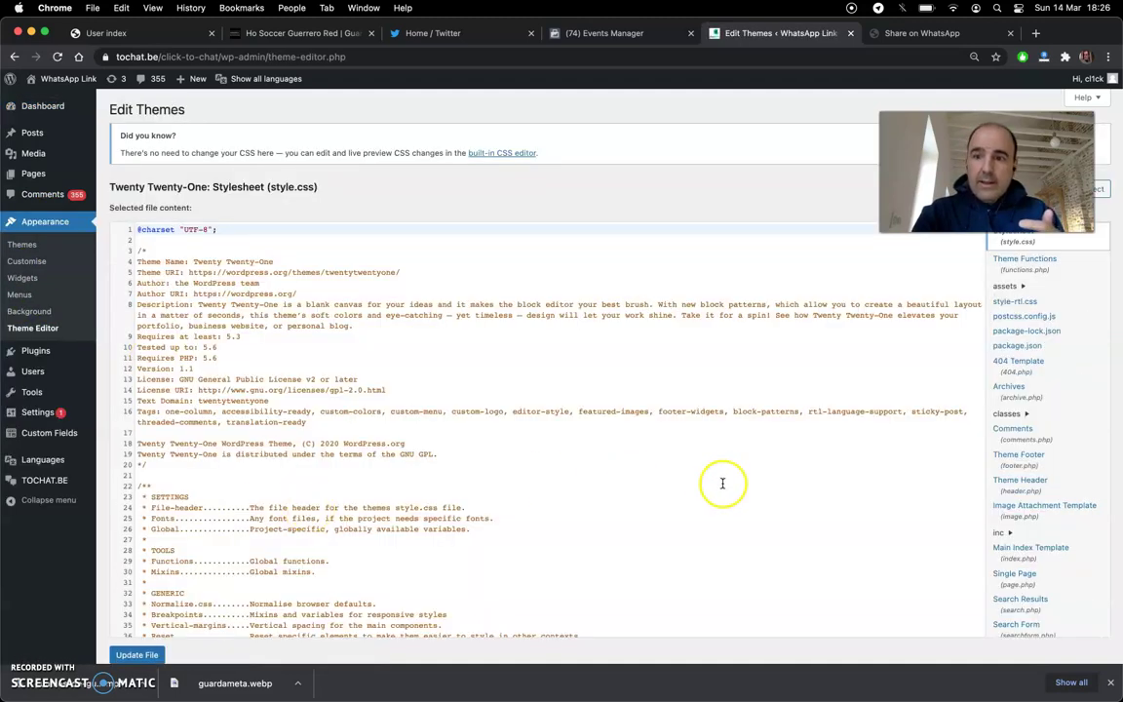
left_click(1024, 482)
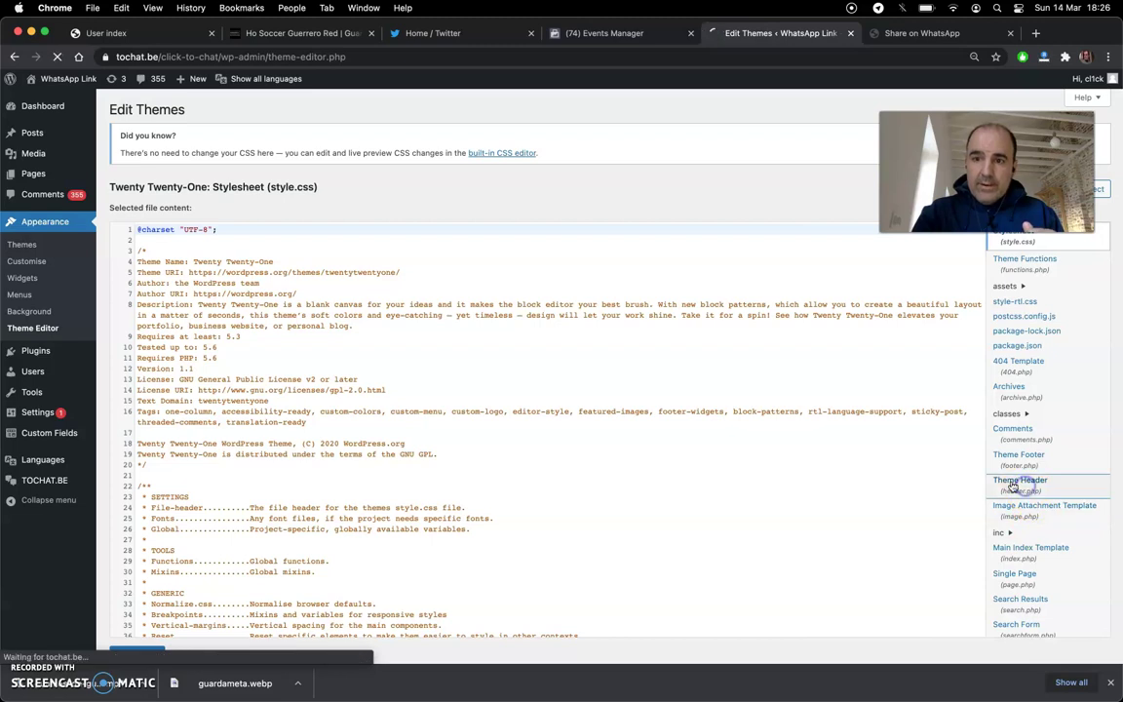
Highlight the Facebook Pixel Code block inside header.php's head section to verify it.
scroll(604, 477, "down", 3)
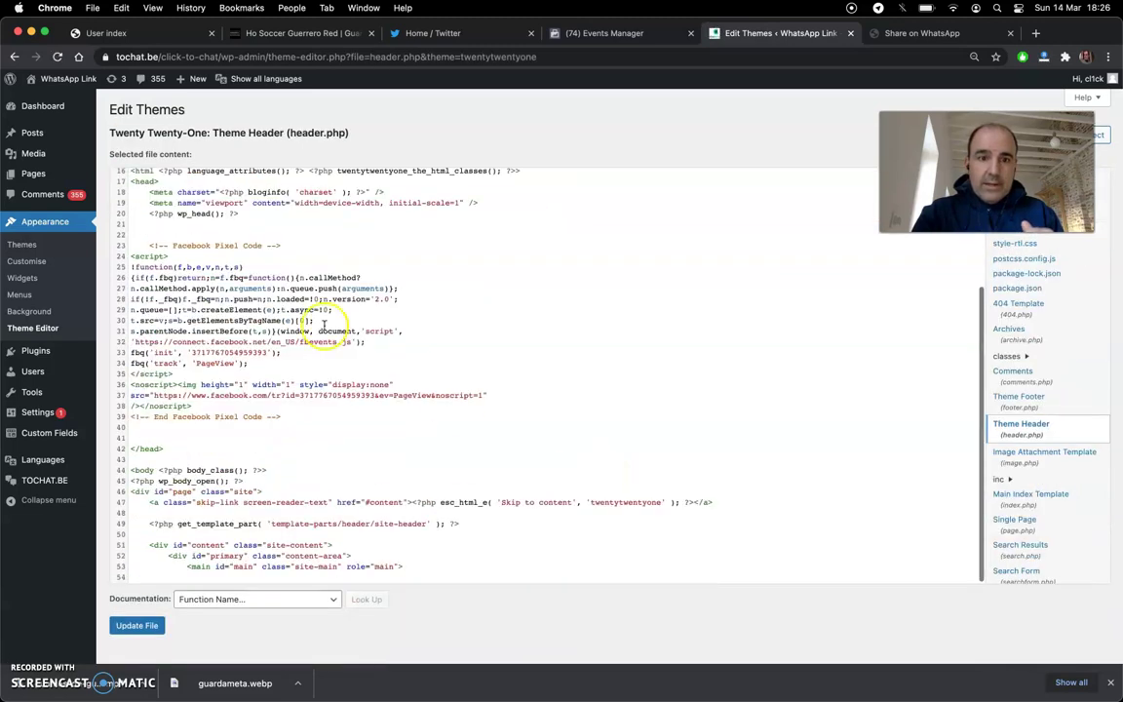
triple_click(214, 245)
left_click_drag(257, 327, 265, 422)
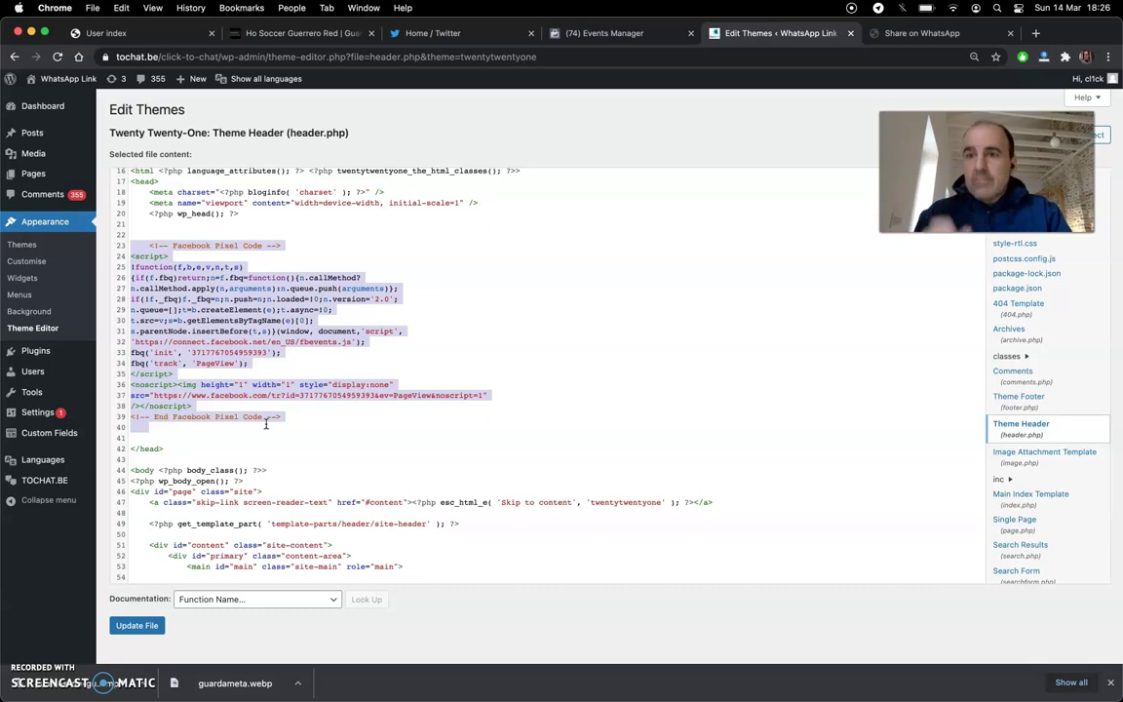
mouse_move(265, 424)
left_mouse_down()
mouse_move(166, 212)
mouse_move(200, 244)
mouse_move(242, 331)
mouse_move(263, 399)
mouse_move(257, 417)
left_mouse_up()
triple_click(257, 418)
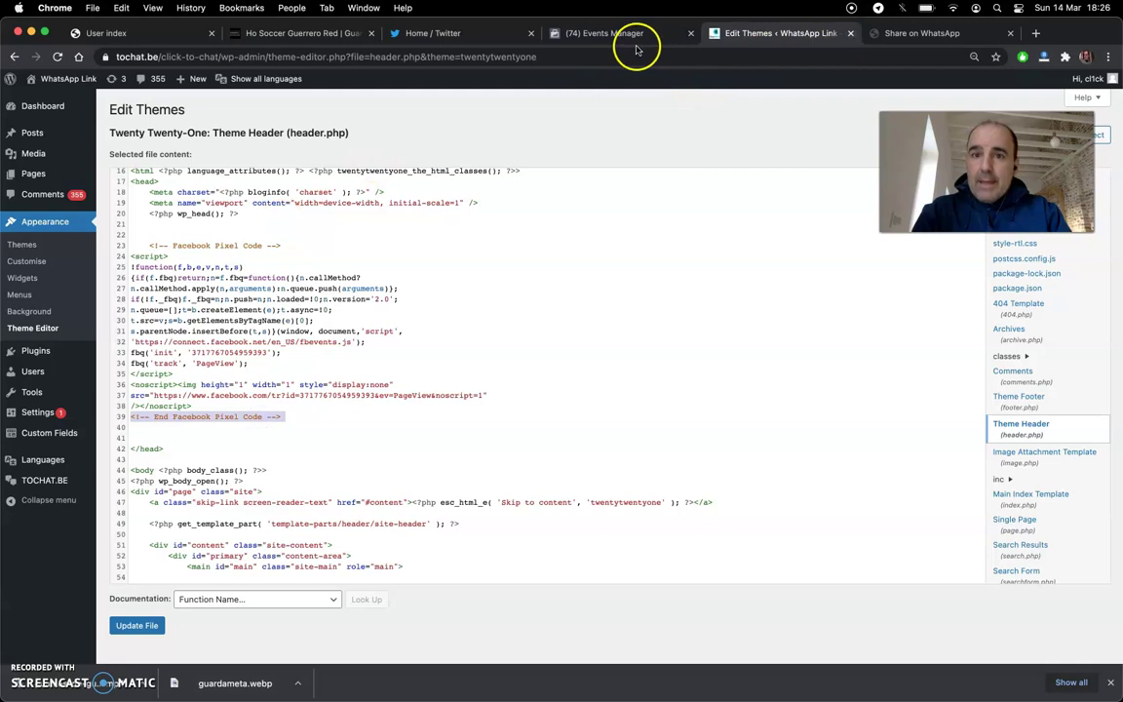
Review TOCHAT.BE's Facebook Analytics settings, then move to its Google Analytics event settings.
left_click(44, 488)
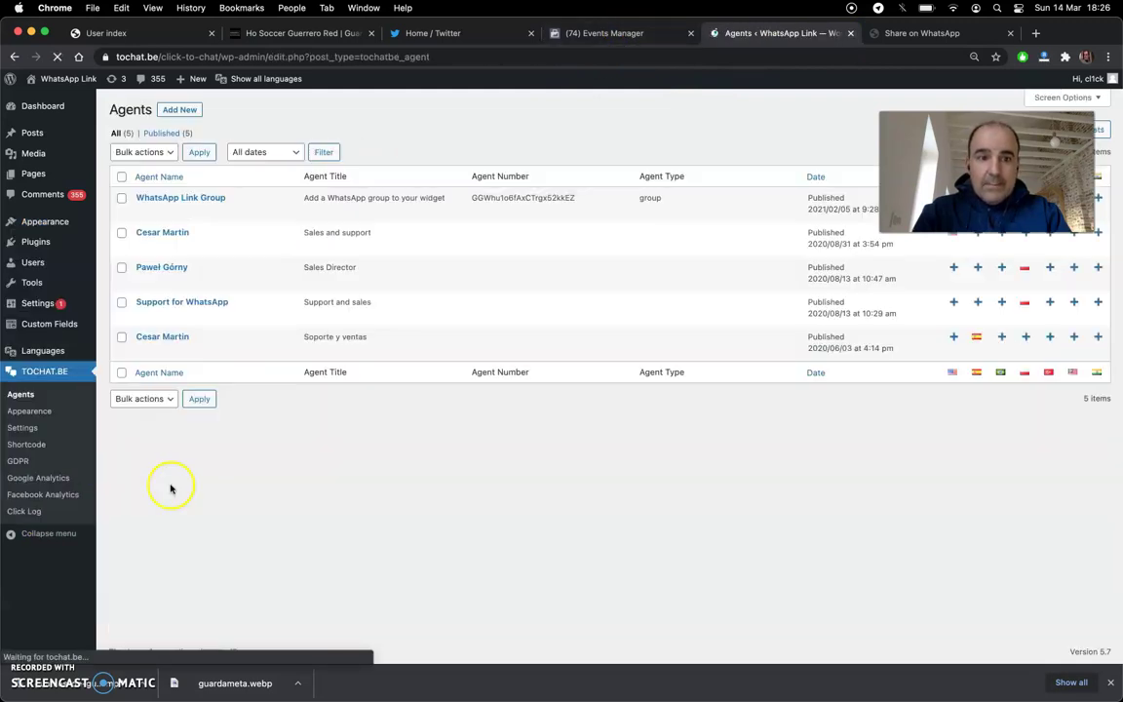
left_click(37, 494)
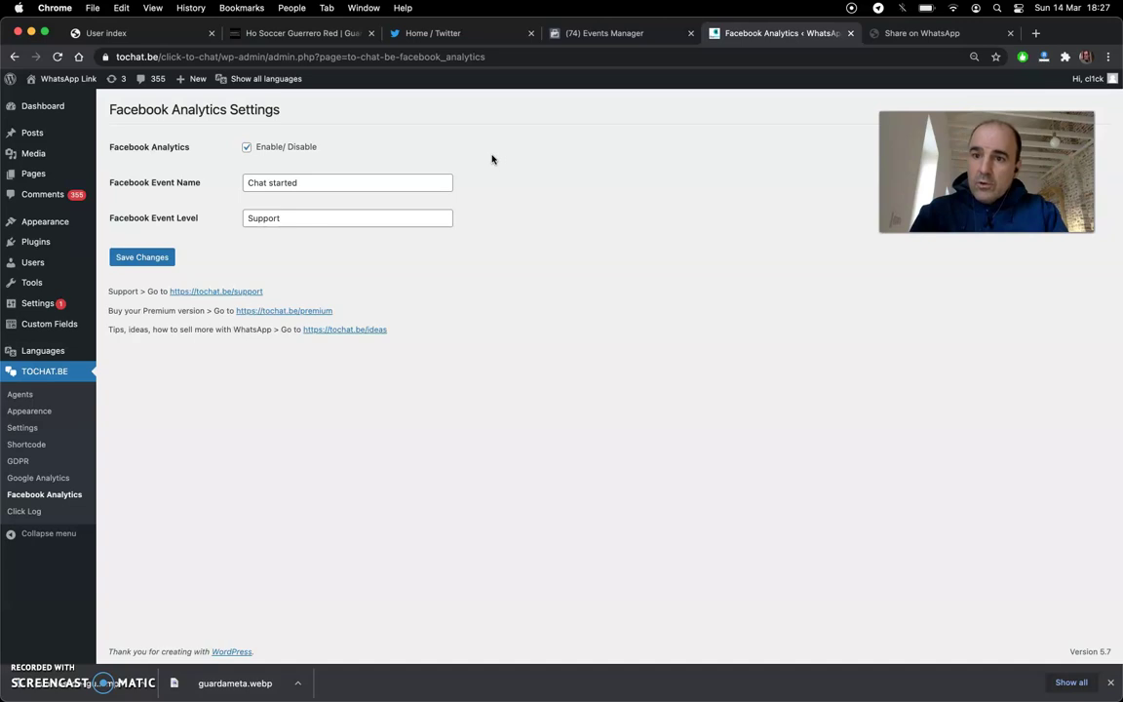
left_click(51, 479)
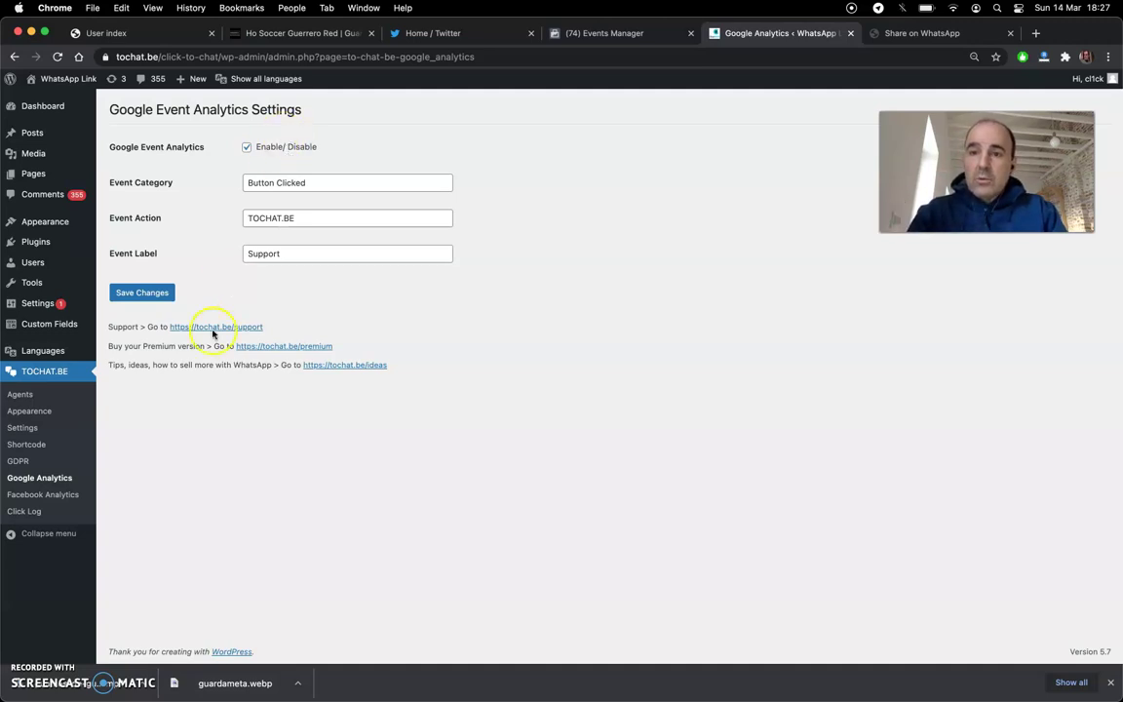
Return to TOCHAT.BE Facebook Analytics (event 'Chat started') and dismiss Chrome's download bar.
left_click(41, 497)
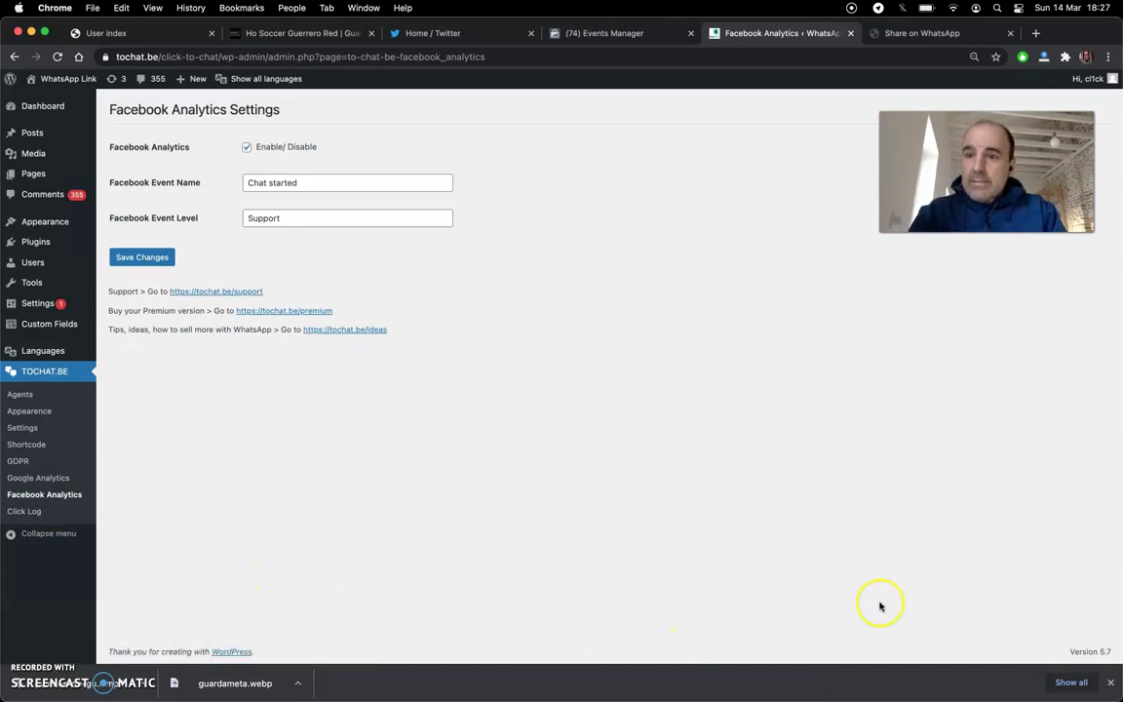
left_click(1113, 686)
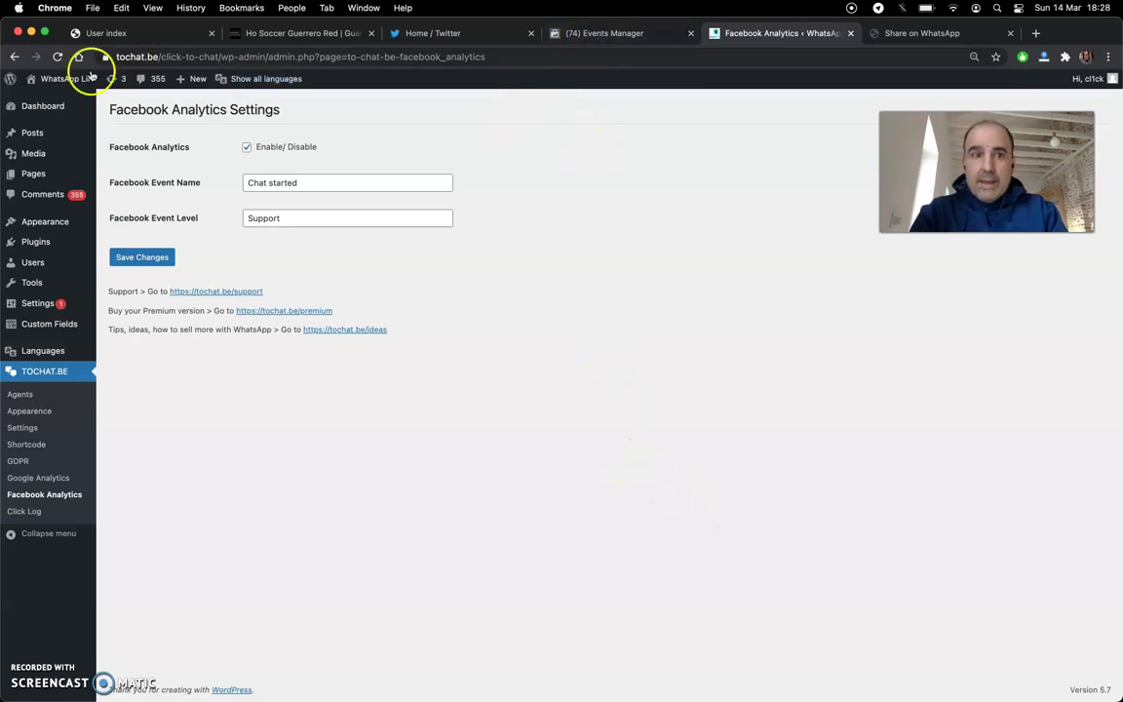
Visit the live site and start a Sales and support chat from its widget, handing off to WhatsApp.
mouse_move(53, 79)
left_click(44, 101)
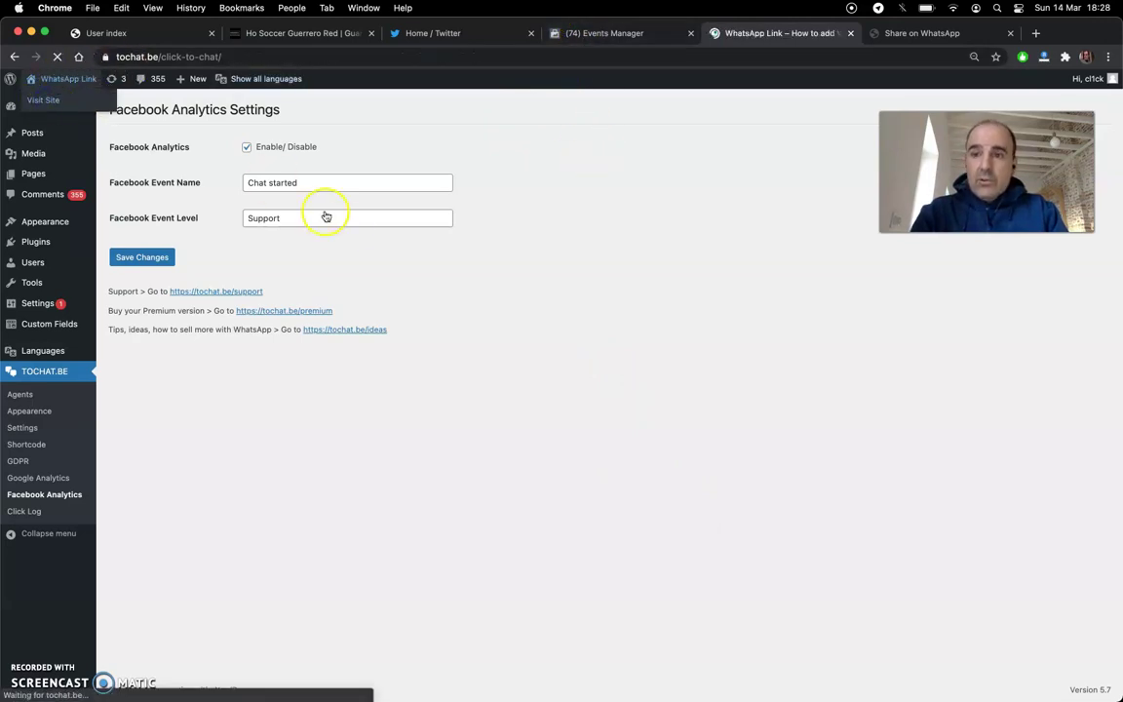
left_click(1010, 597)
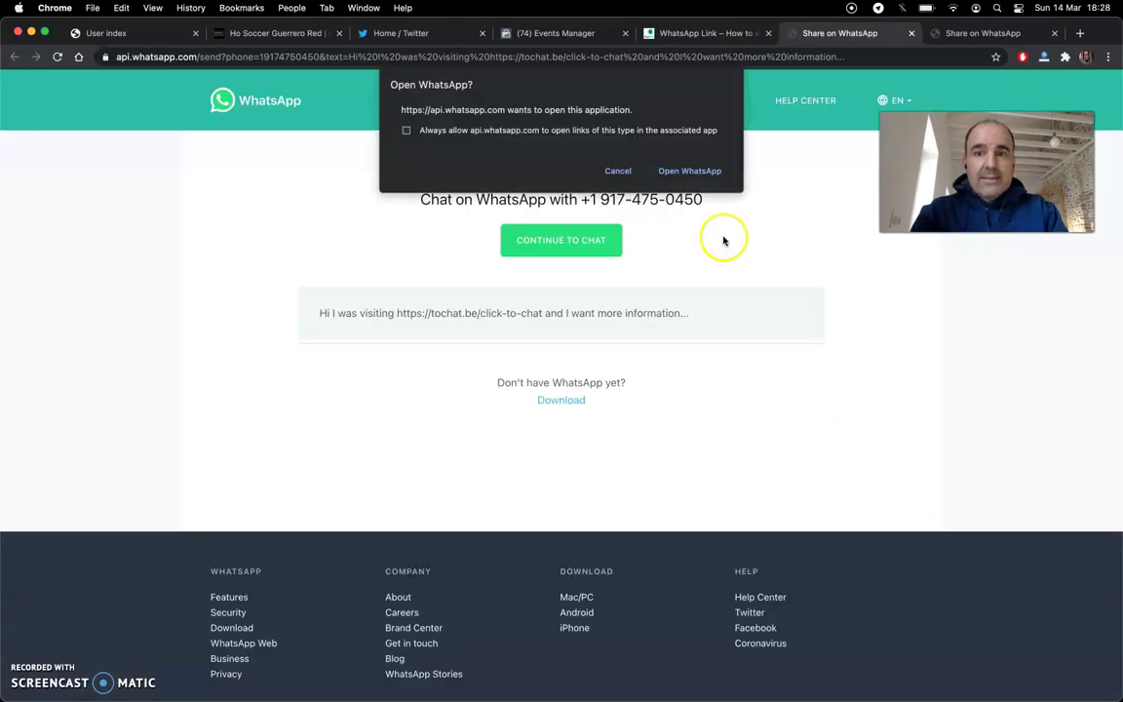
left_click(688, 172)
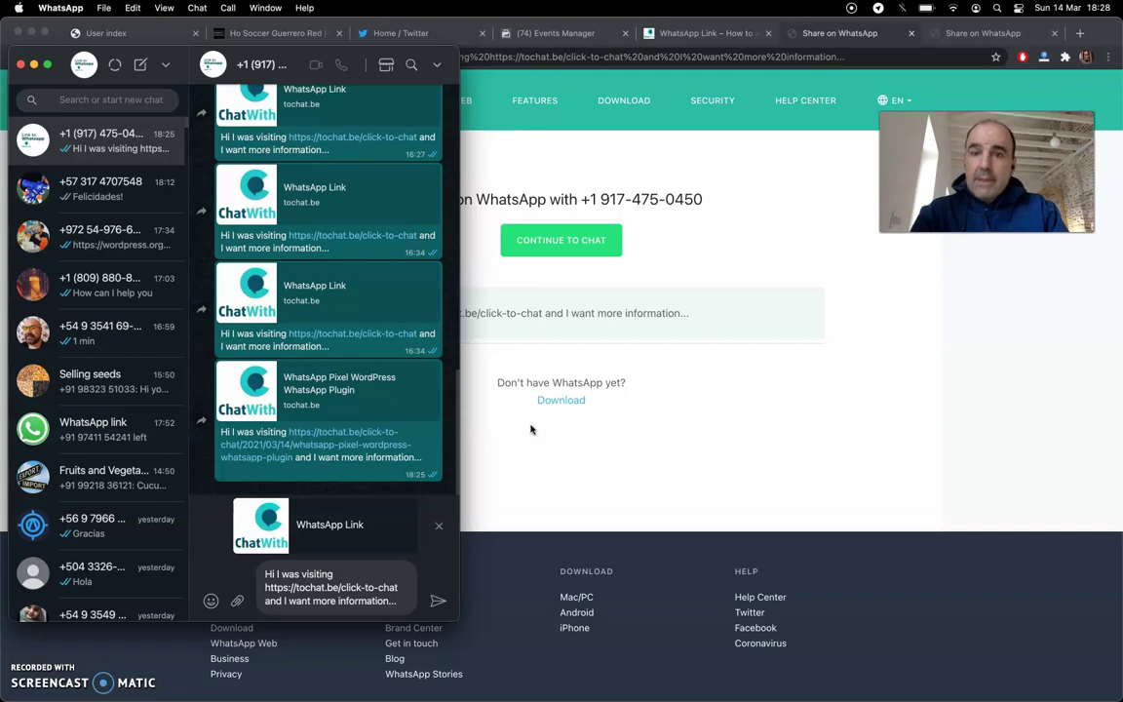
Send the prefilled tochat.be/click-to-chat message and check the business contact's profile.
key("Return")
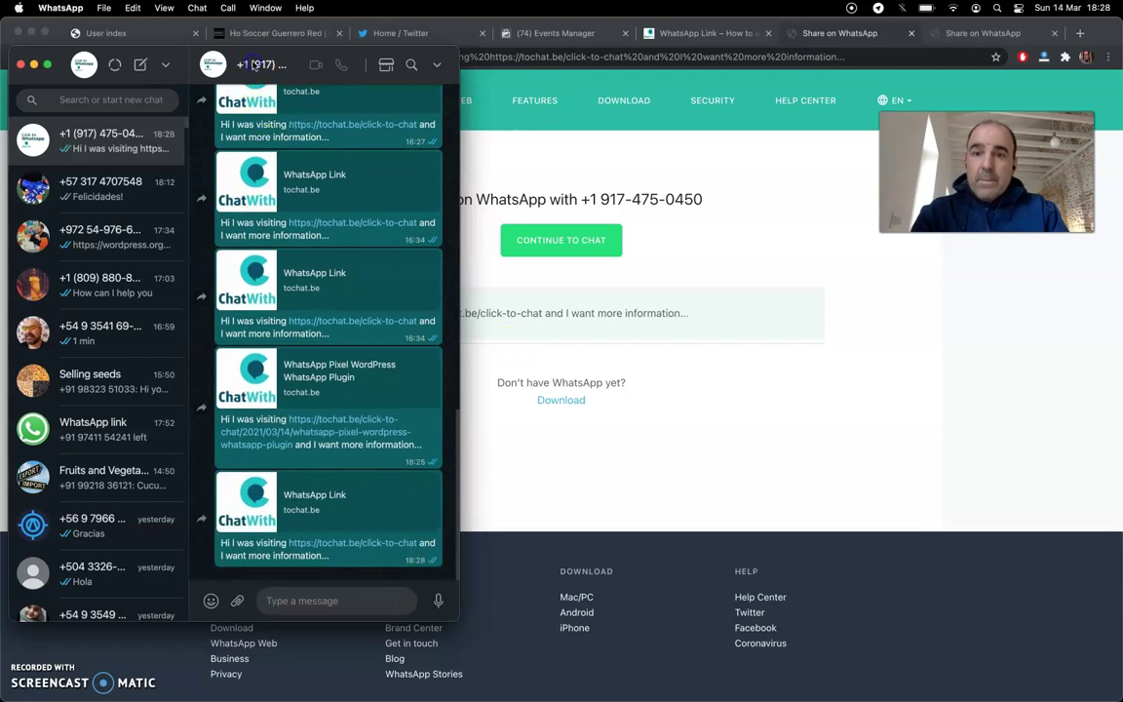
left_click(255, 65)
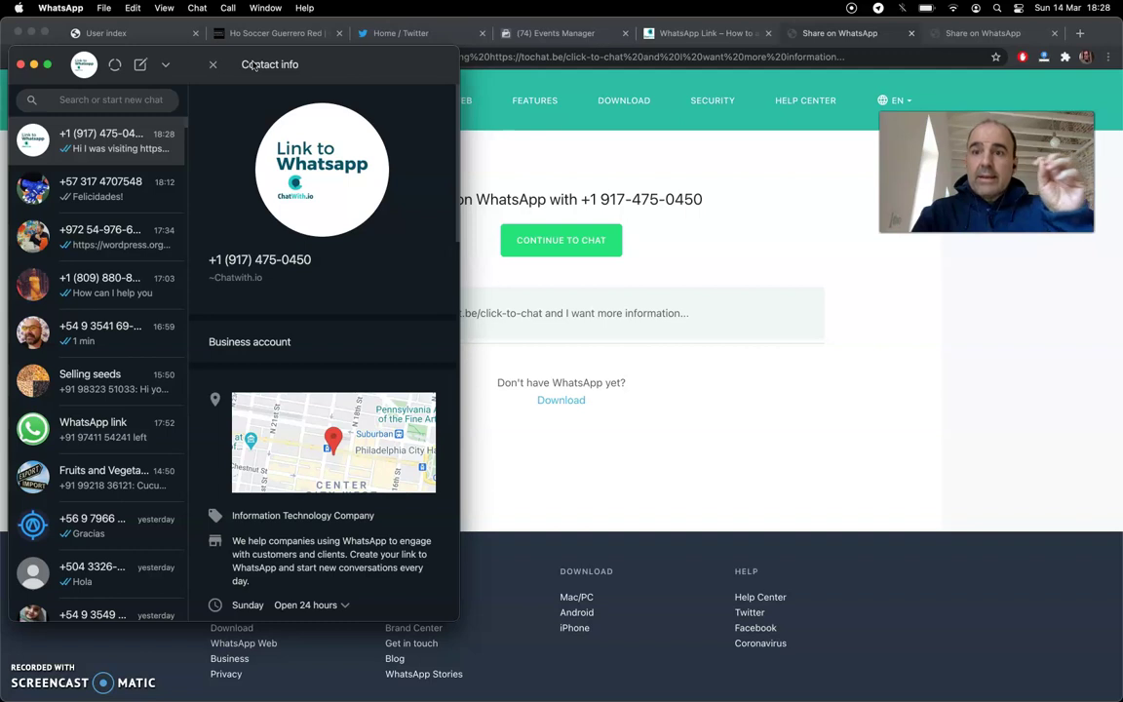
left_click(214, 65)
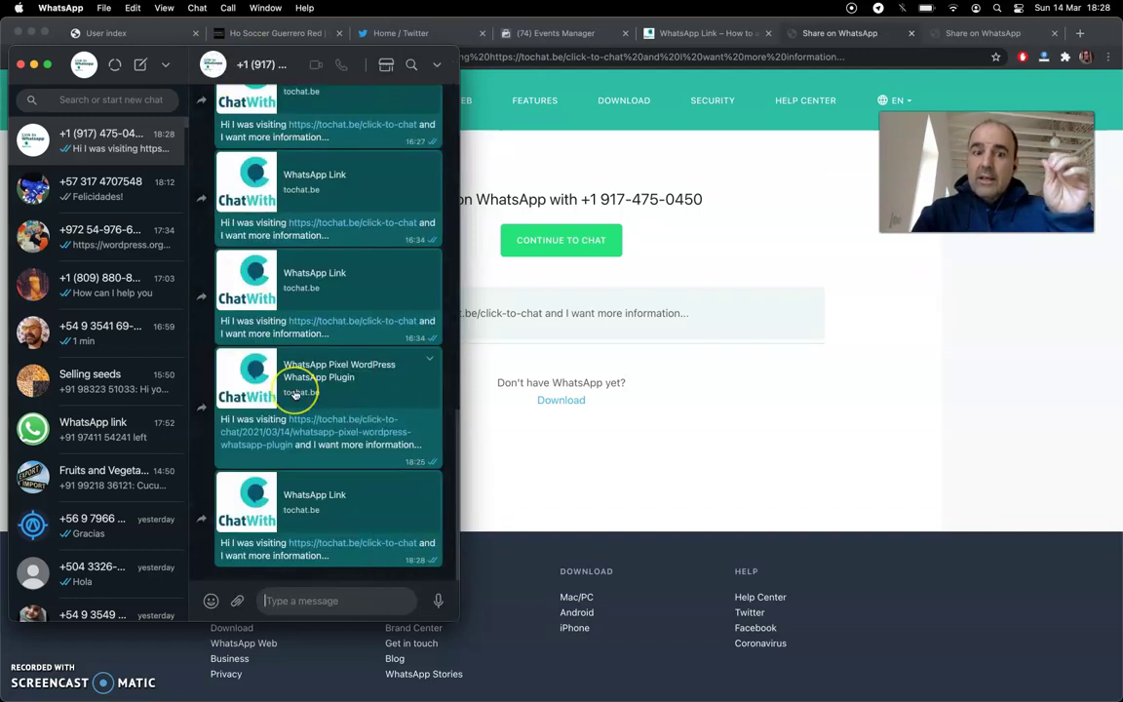
scroll(294, 394, "up", 5)
scroll(294, 394, "down", 5)
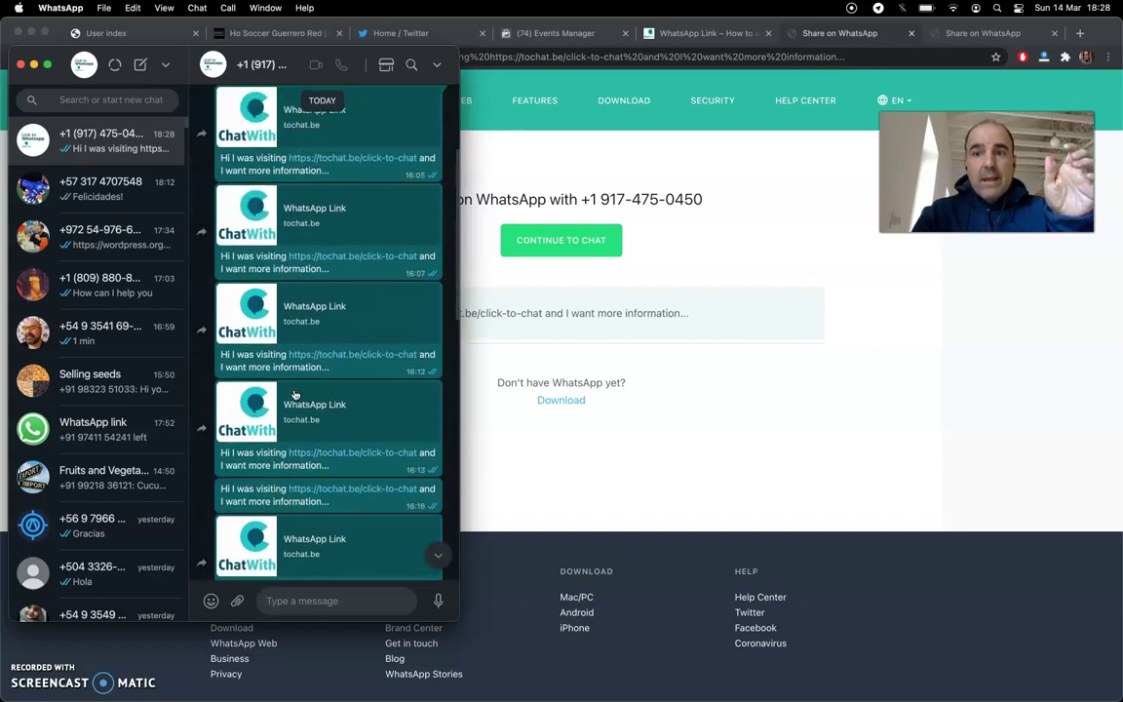
Open the art gallery contact's chat and view their enlarged profile photo in Contact info.
left_click(86, 234)
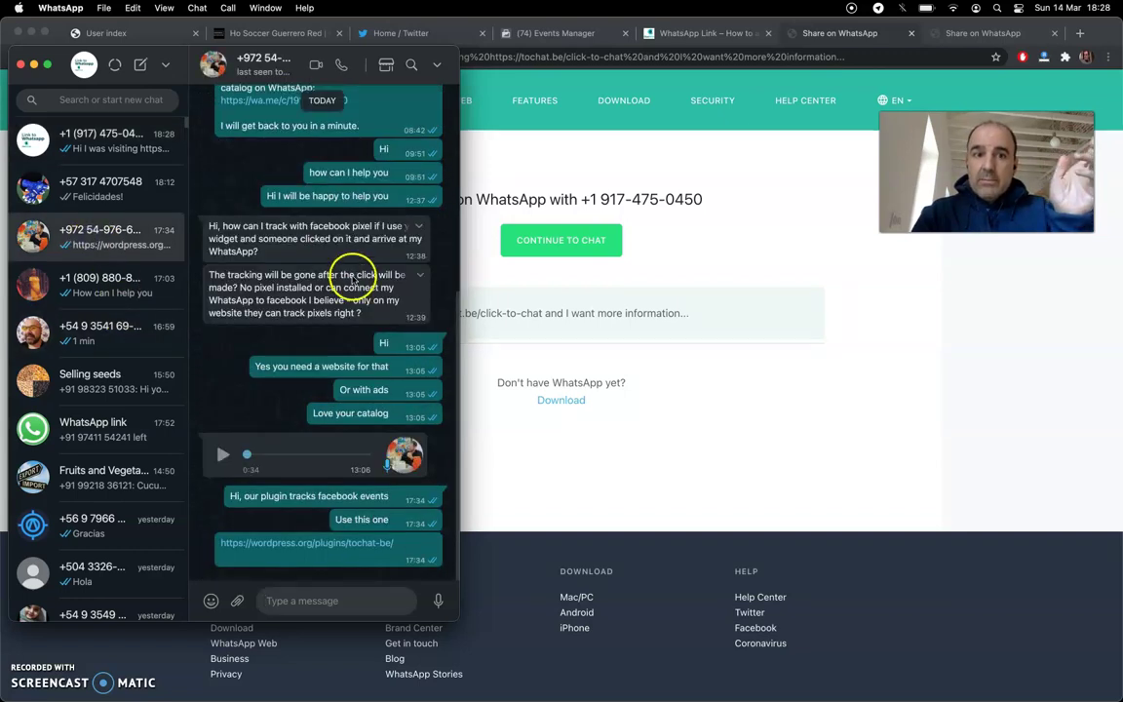
left_click(259, 60)
left_click(285, 186)
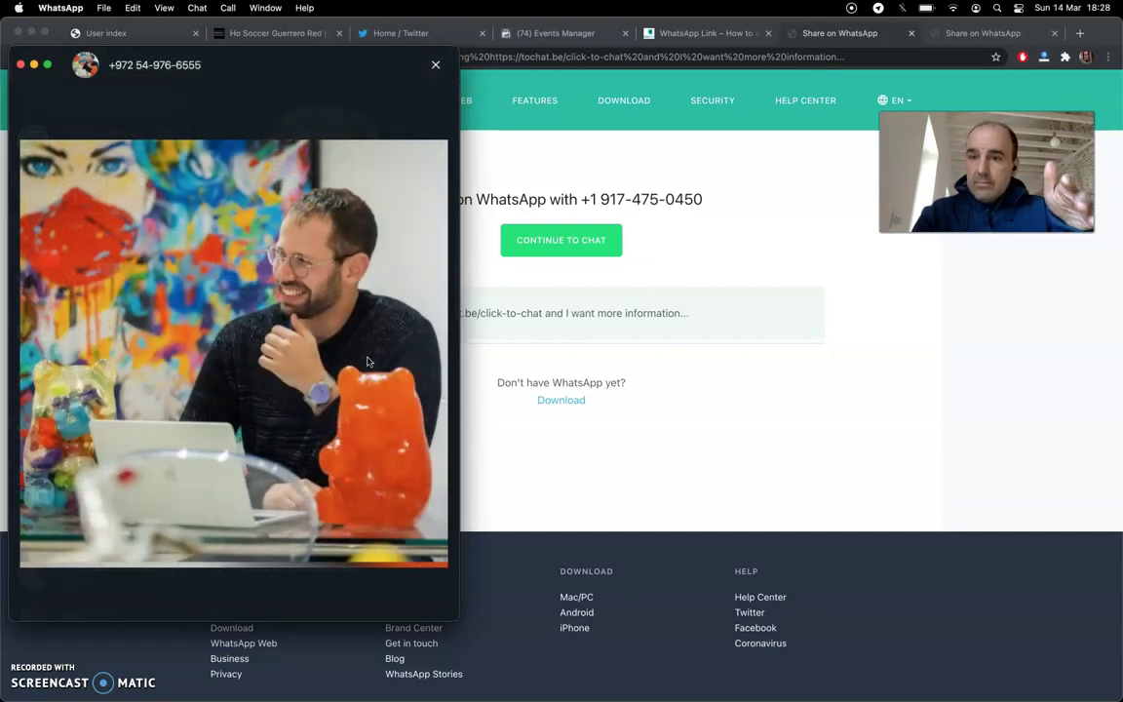
left_click(435, 66)
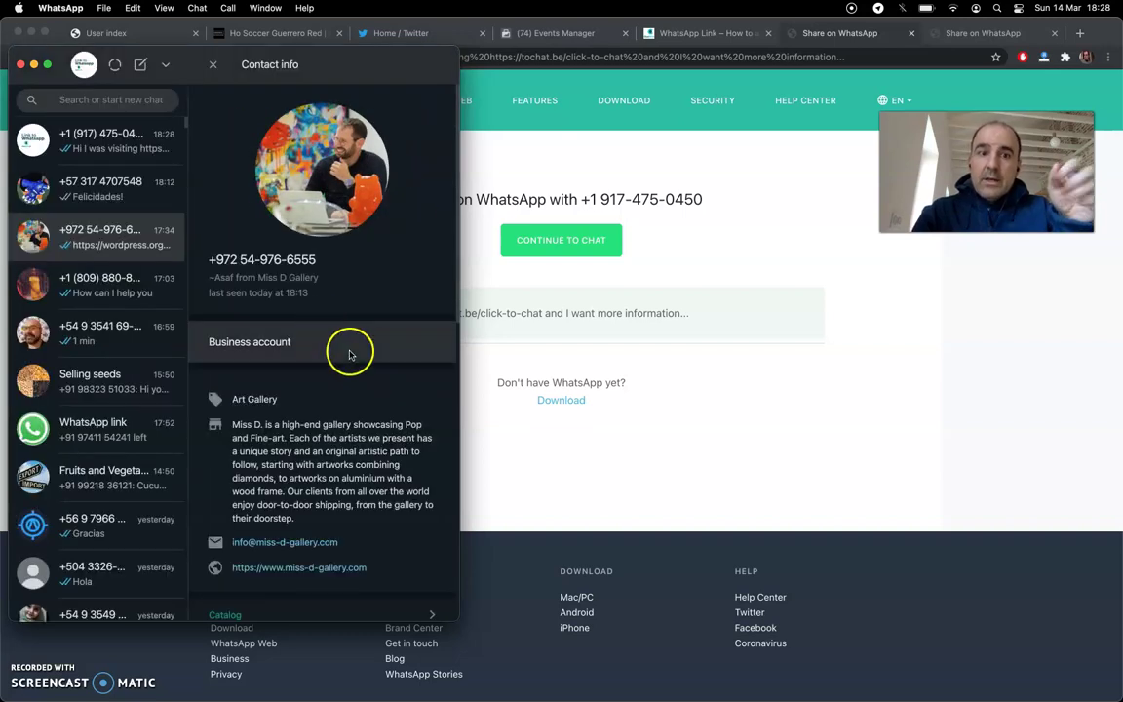
Browse the Mao sculpture catalog item's images, then close Contact info to return to the chat.
scroll(326, 319, "down", 3)
scroll(327, 319, "down", 5)
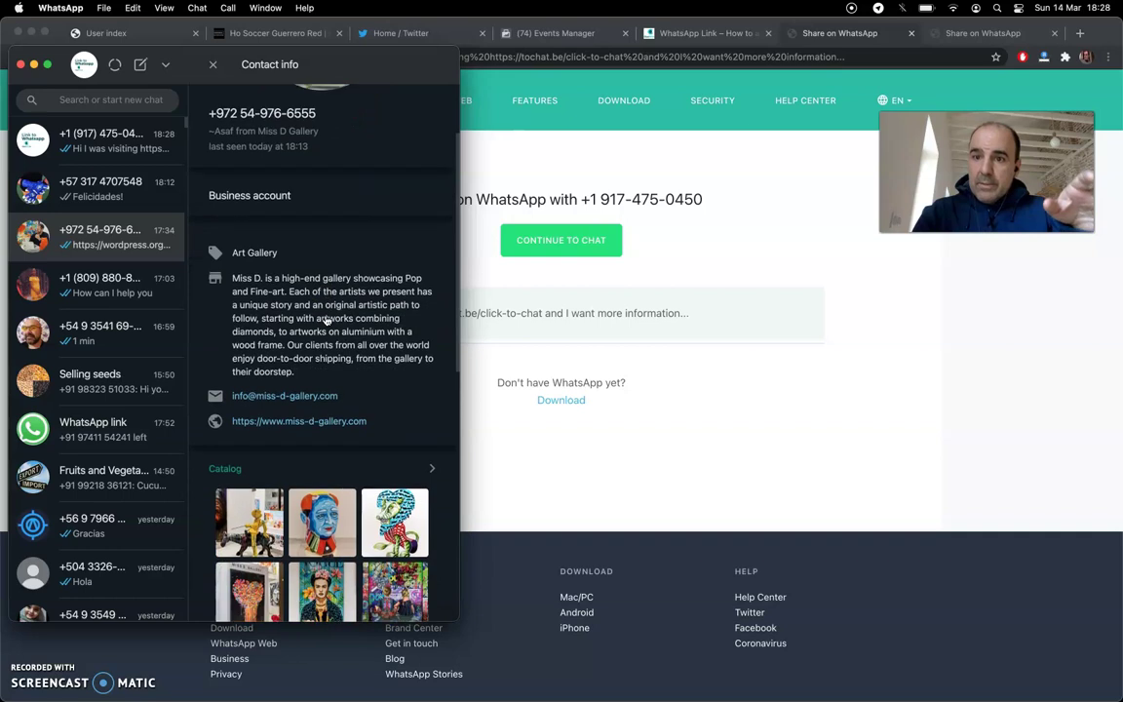
scroll(327, 320, "down", 1)
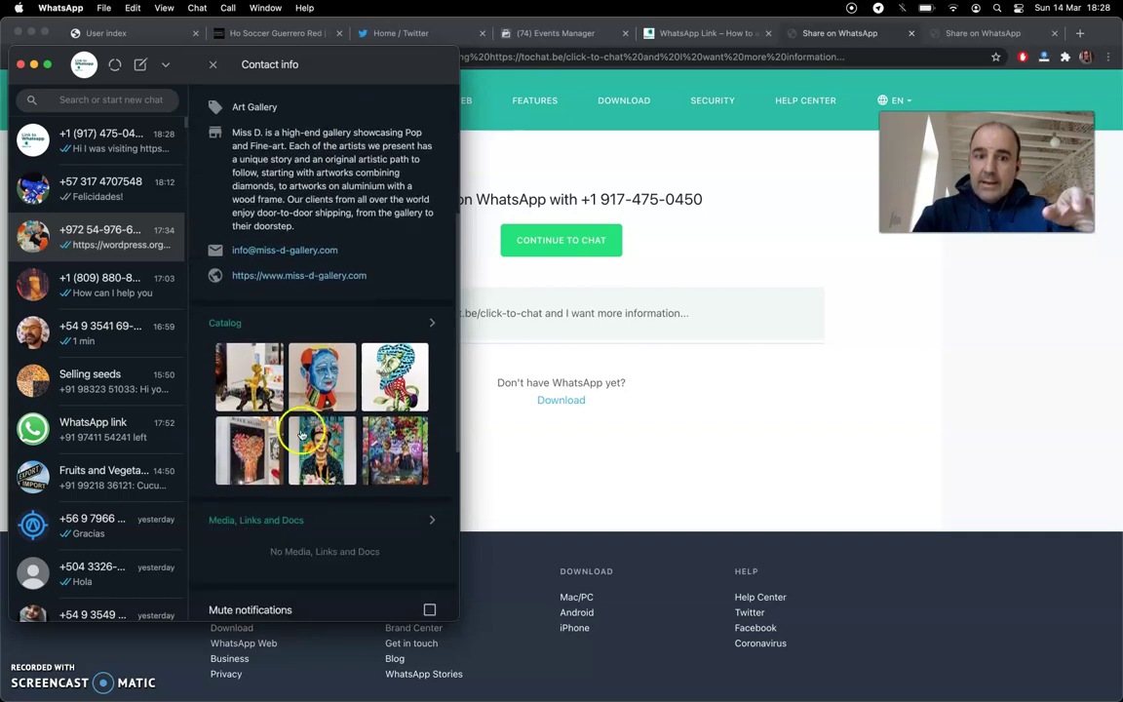
left_click(315, 387)
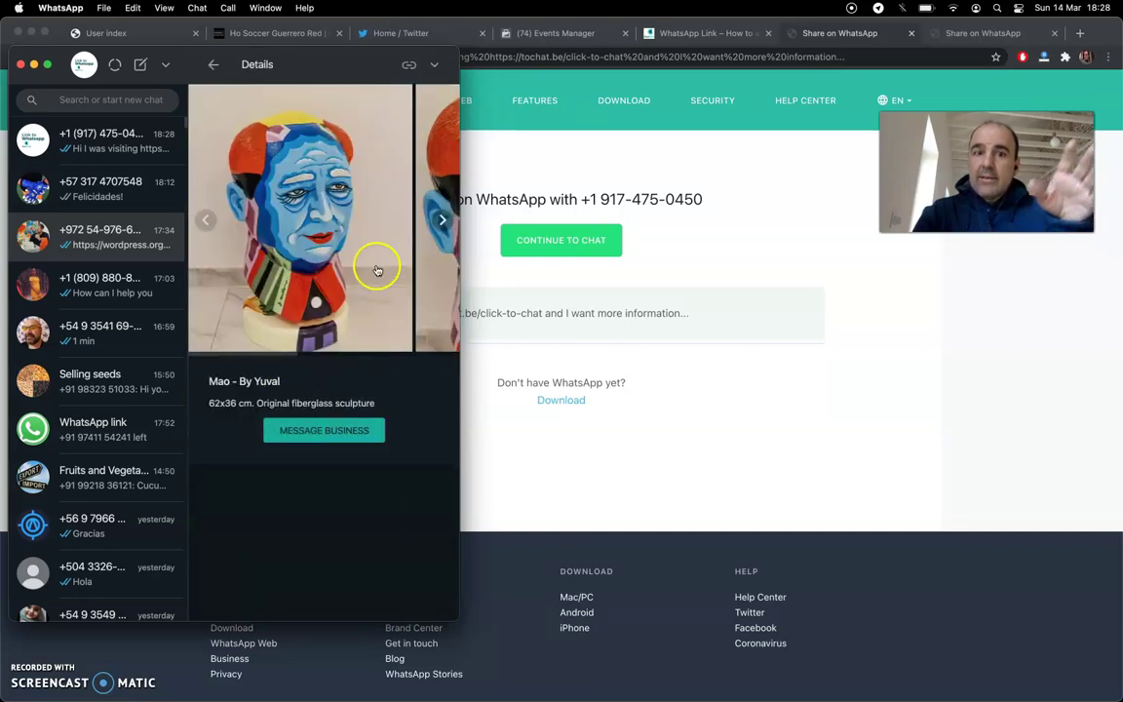
left_click(442, 222)
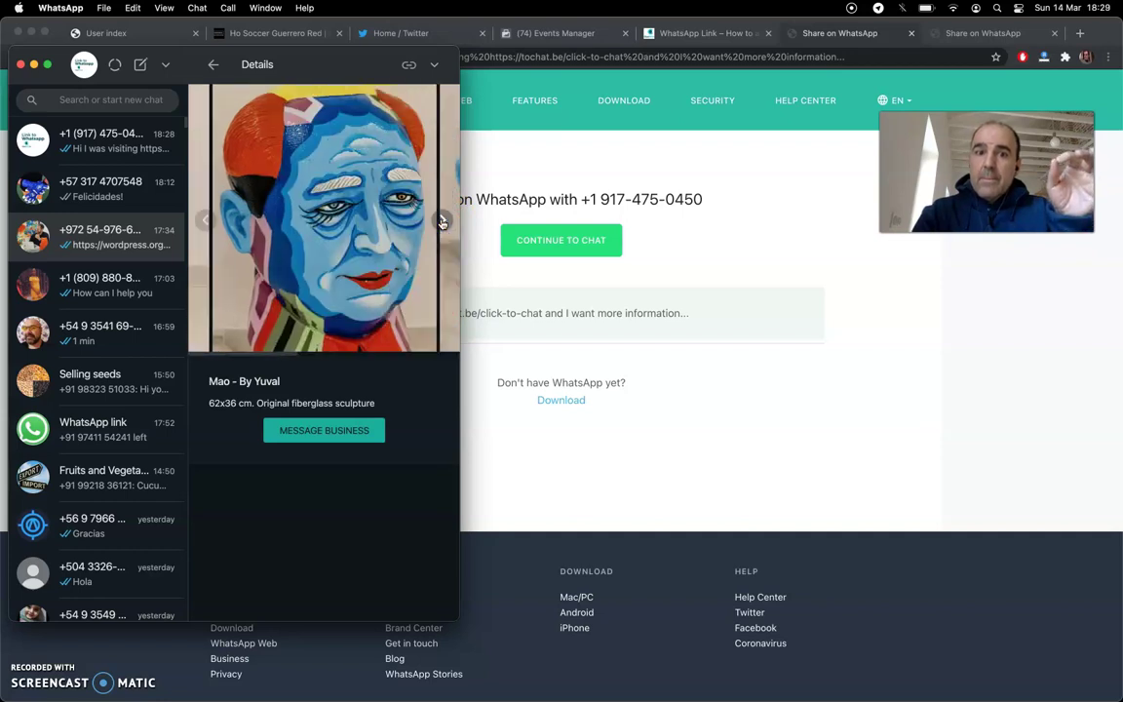
left_click(441, 222)
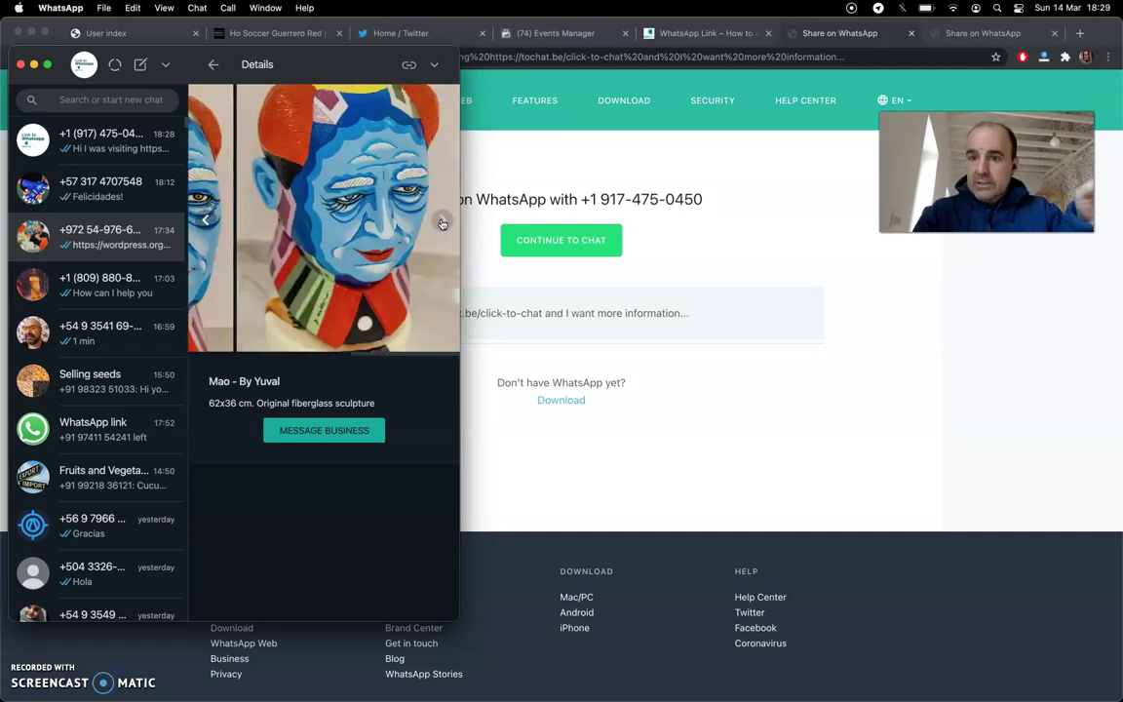
left_click(213, 65)
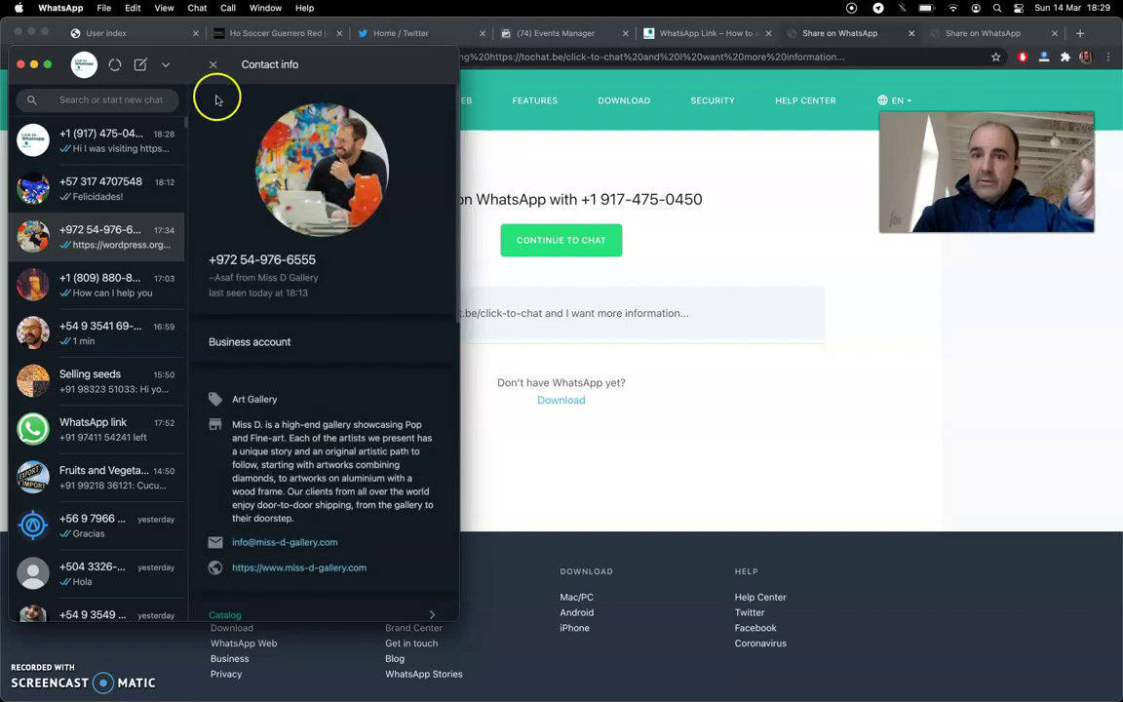
left_click(212, 66)
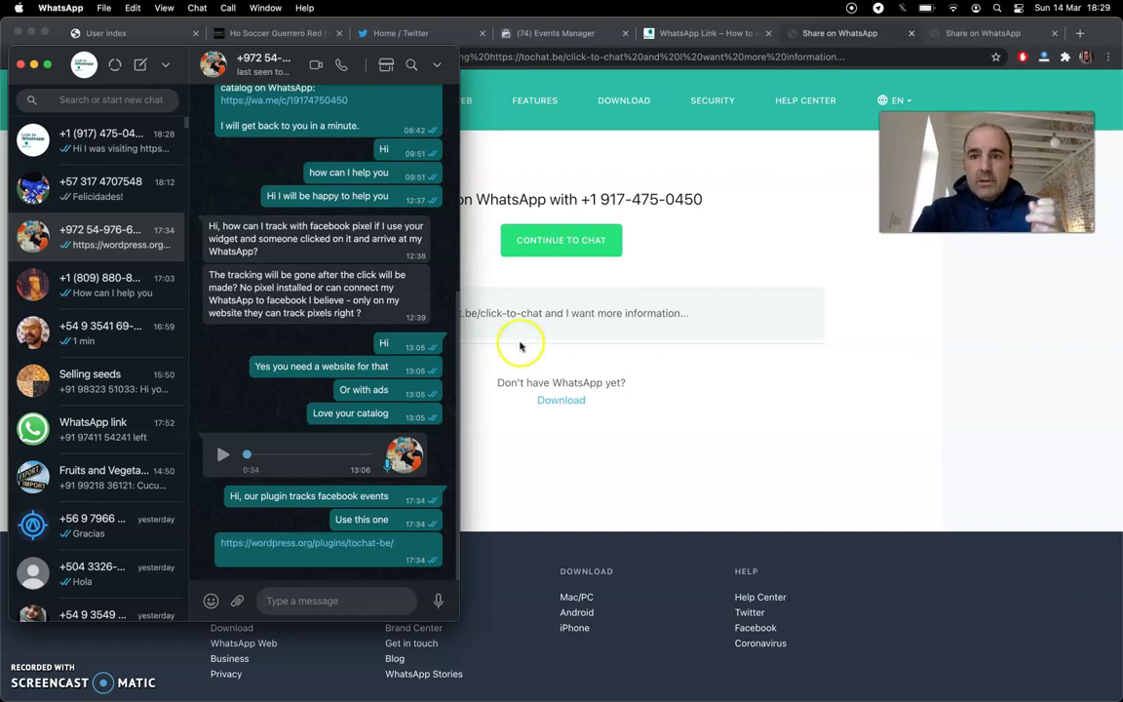
Bring Chrome back and switch to the tochat.be blog tab.
left_click(764, 451)
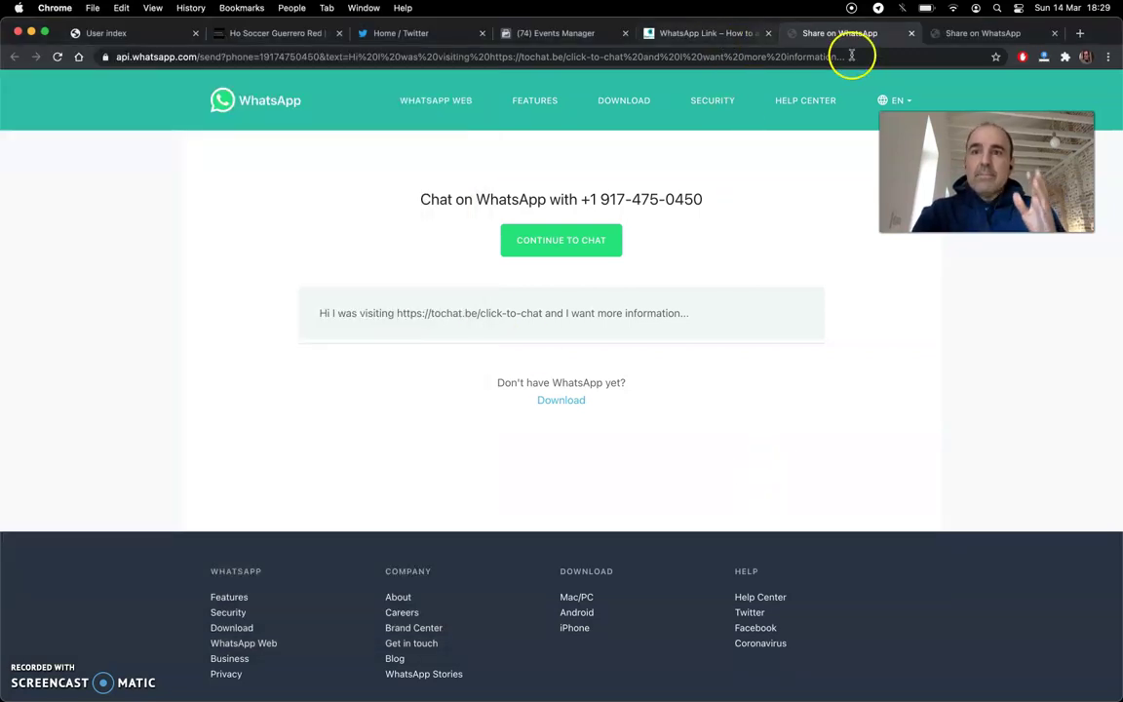
left_click(960, 34)
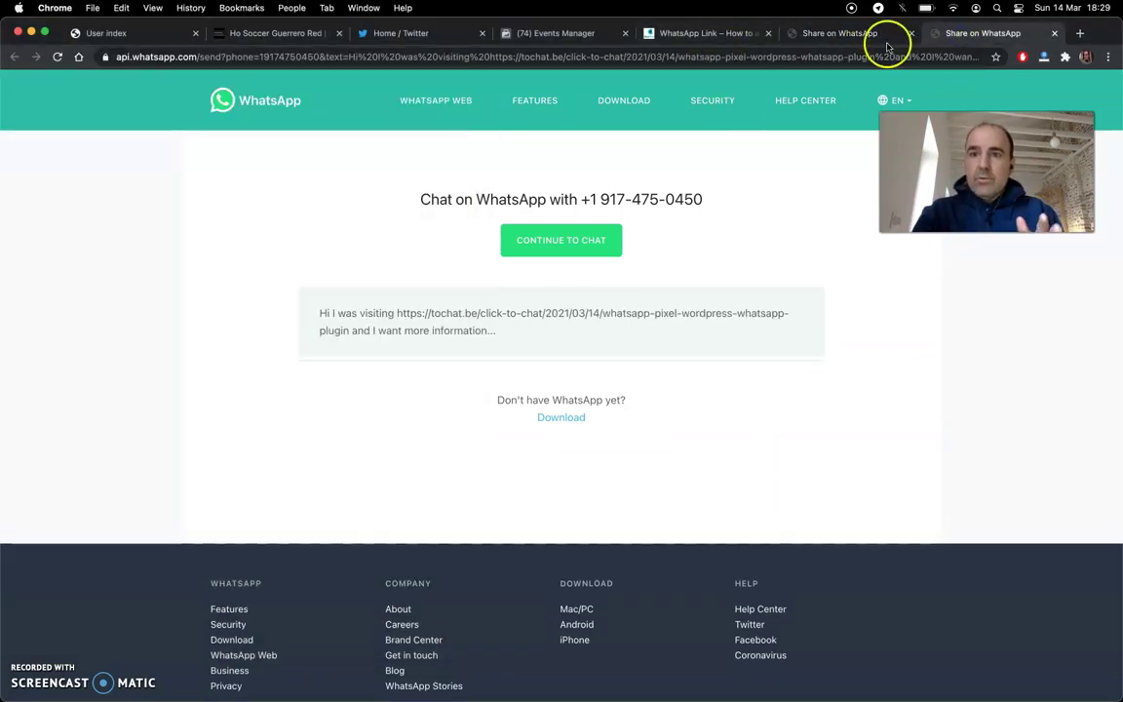
left_click(718, 35)
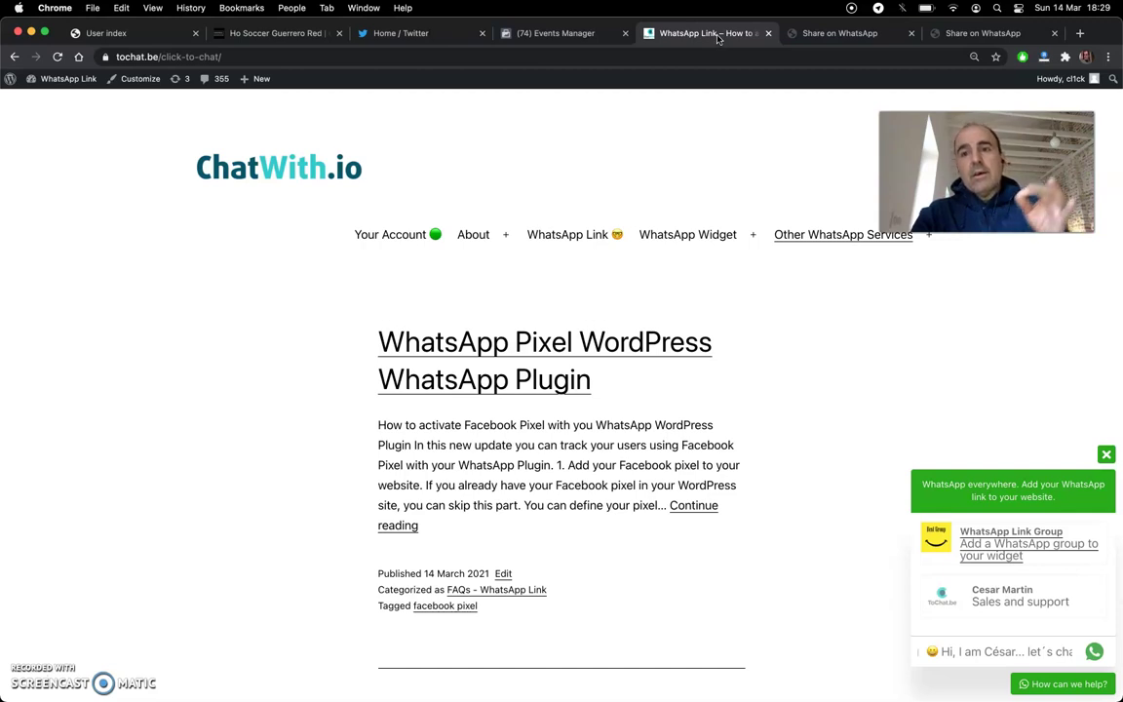
Go from the WordPress dashboard to the TOCHAT.BE agents list and its Facebook Analytics settings.
mouse_move(43, 78)
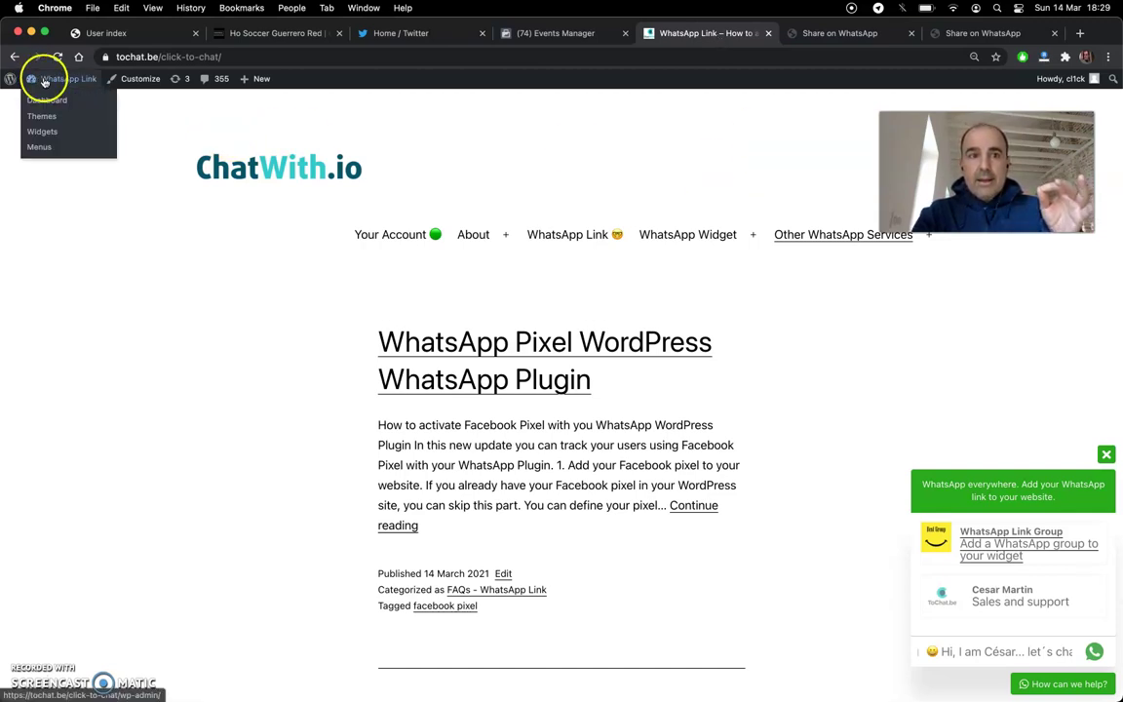
left_click(43, 100)
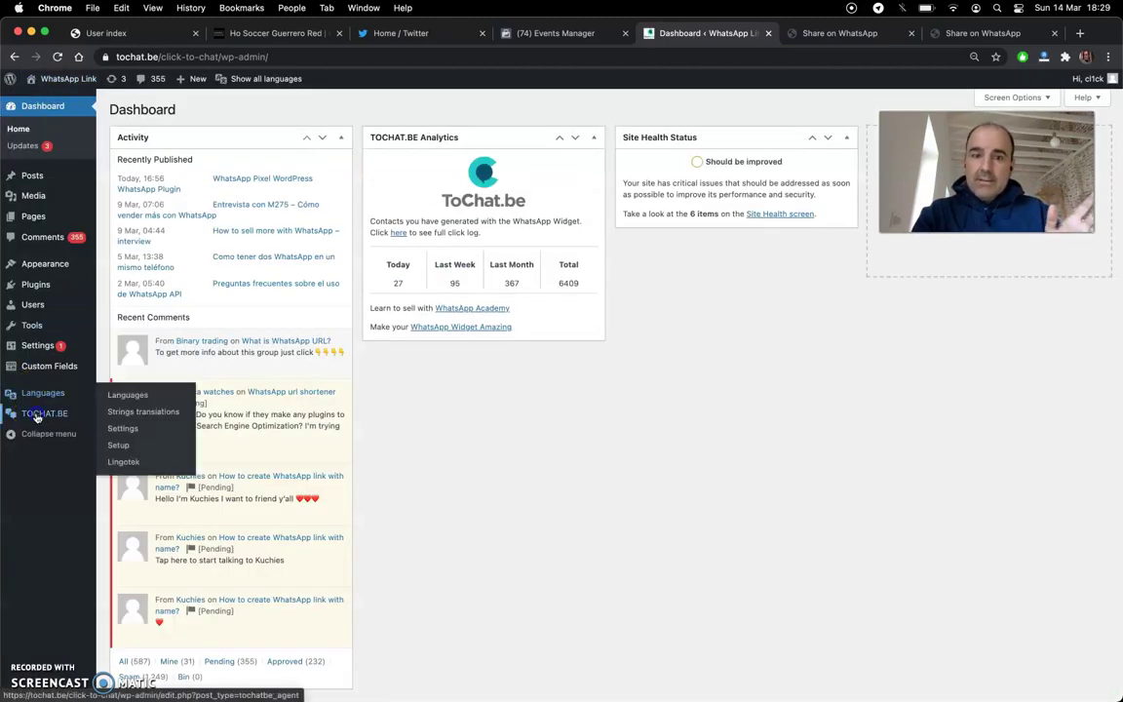
left_click(37, 417)
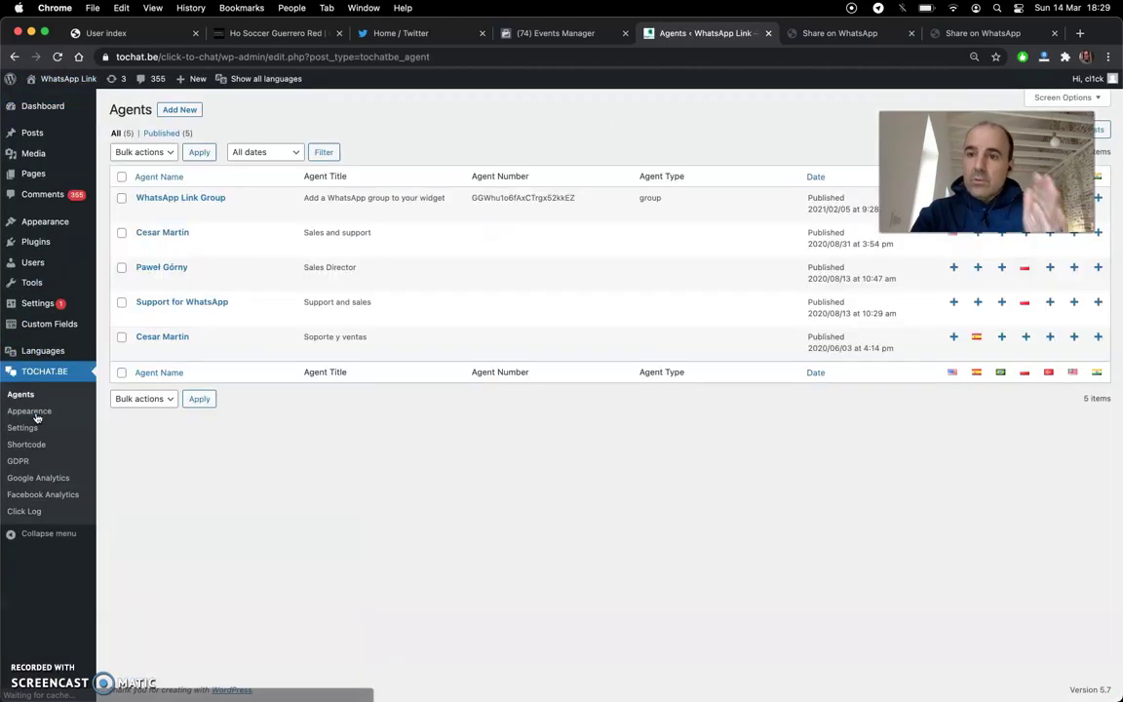
left_click(50, 494)
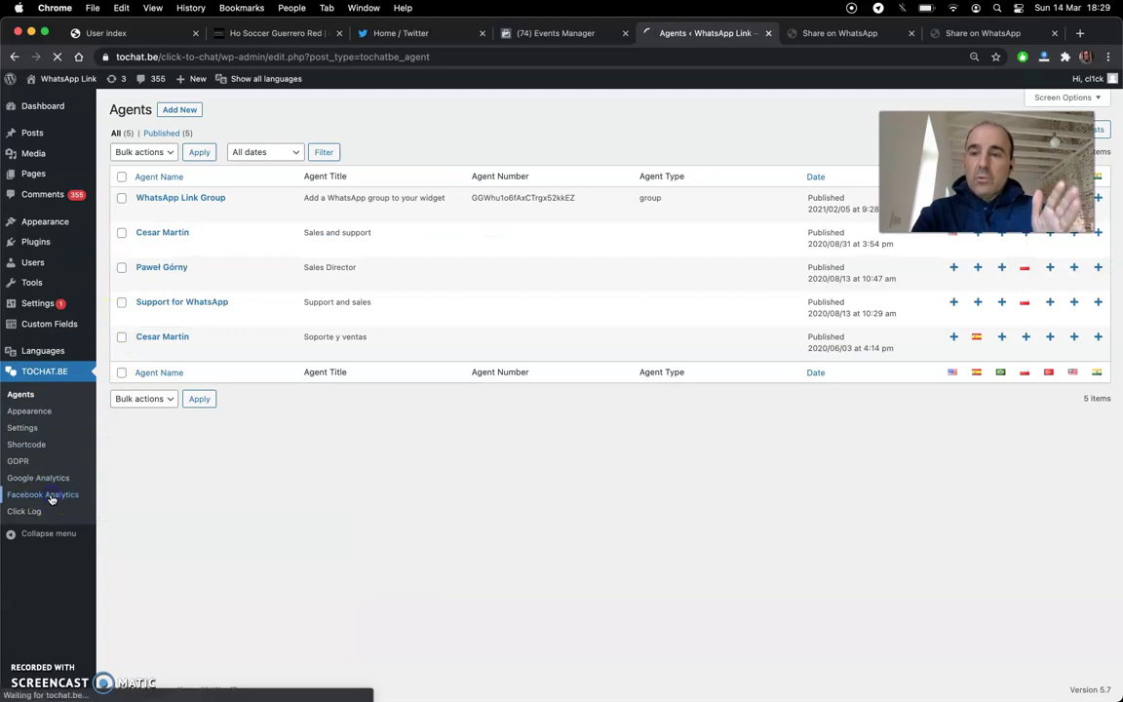